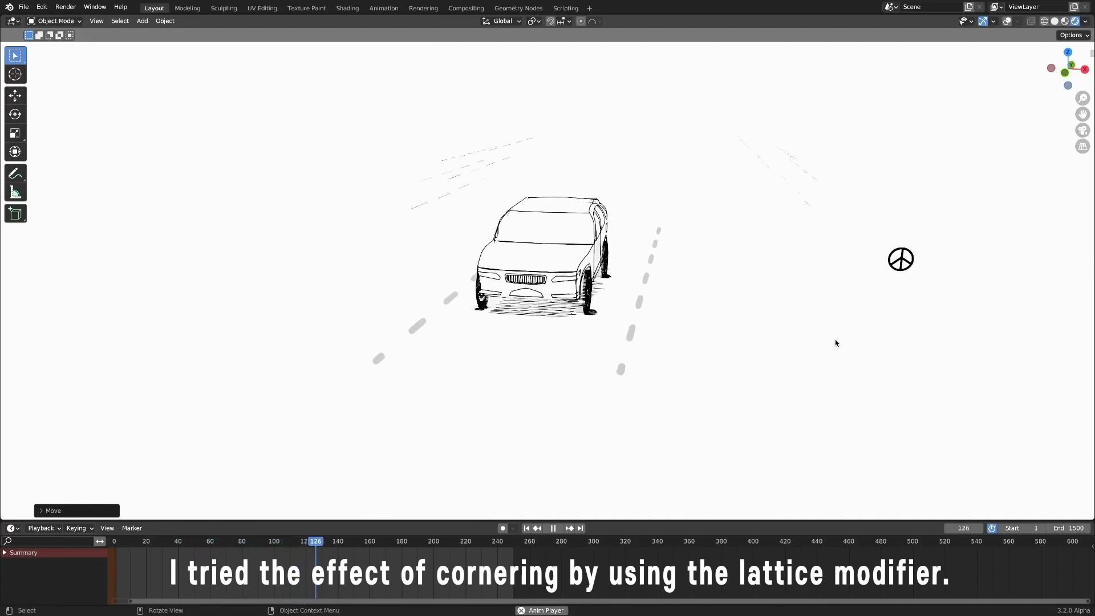
Move and rotate the peace-sign controller beside the car to steer the animated sketch during playback.
middle_drag(837, 343, 778, 354)
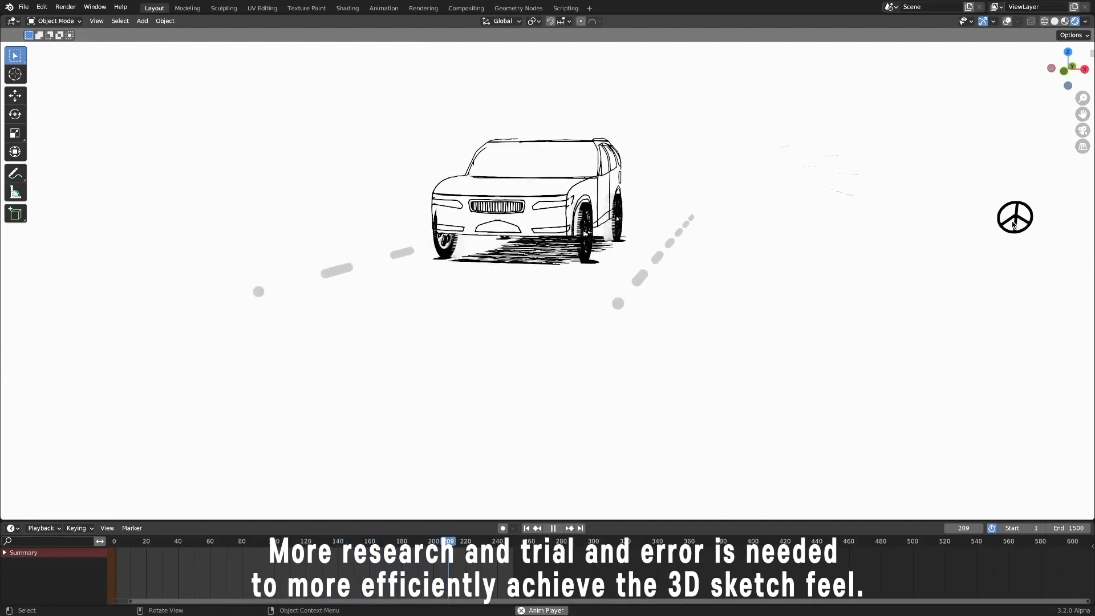
key(g)
click(996, 298)
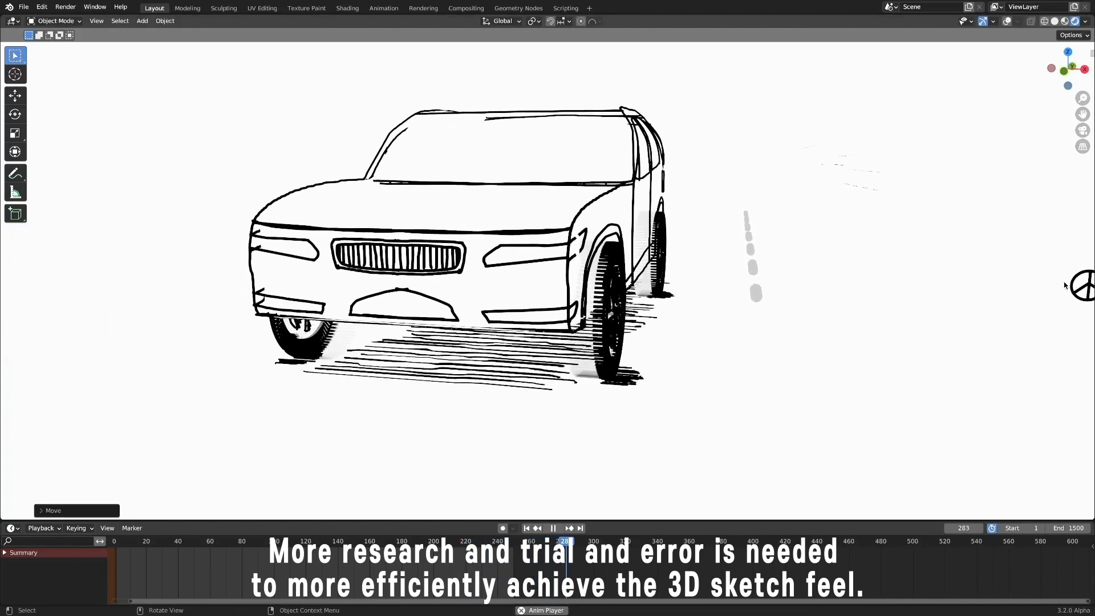
key(r)
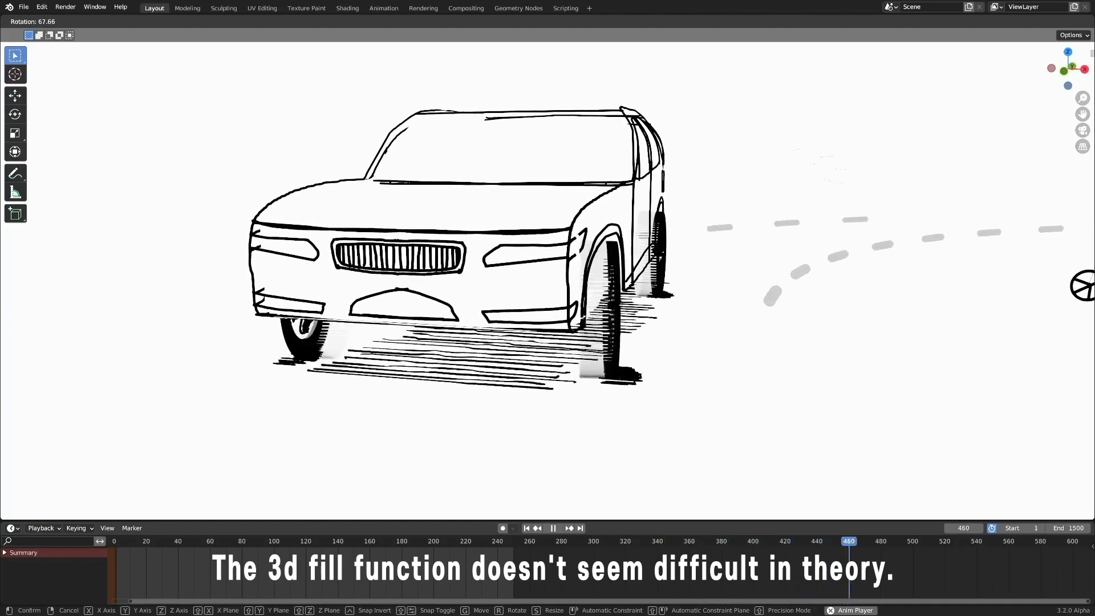
click(1028, 244)
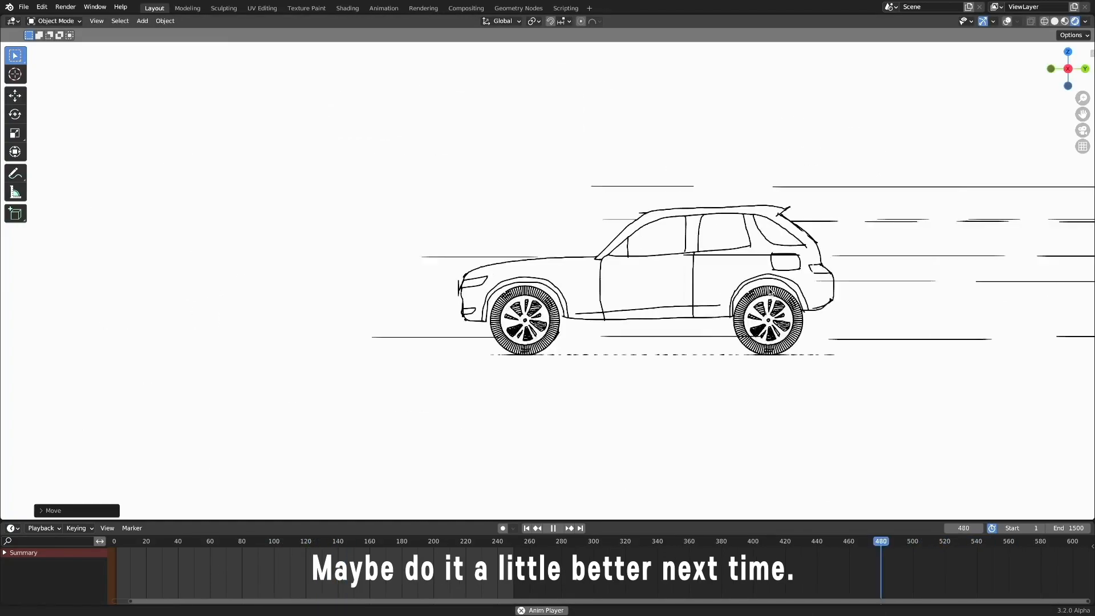
Examine the animated car sketch from the side and from an angled front perspective.
ctrl+middle_drag(771, 292, 772, 280)
ctrl+middle_drag(777, 351, 780, 306)
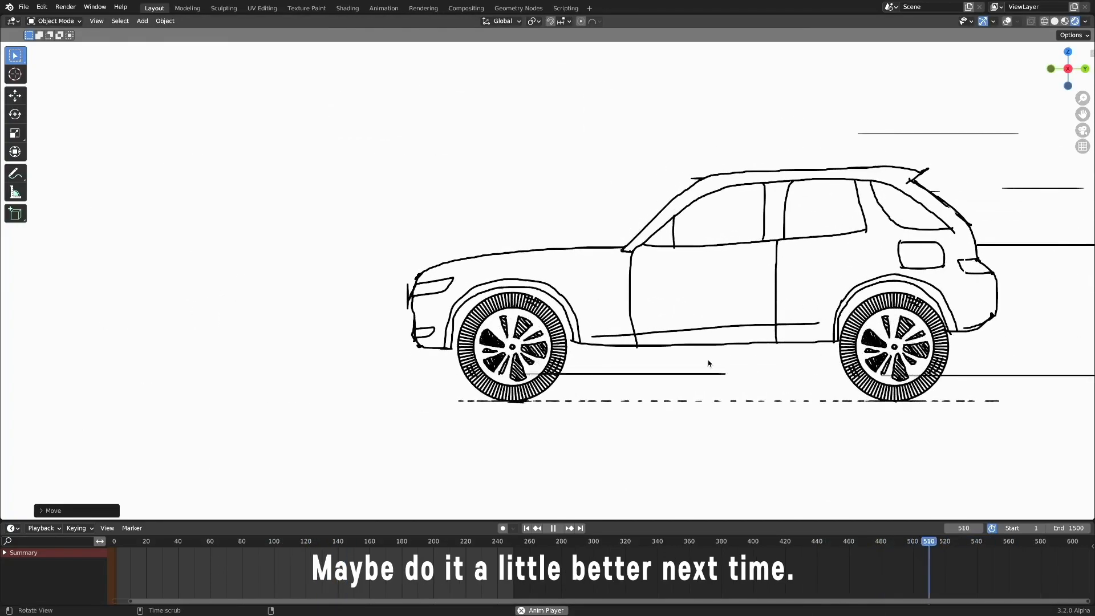
mouse_move(711, 364)
middle_down()
mouse_move(733, 370)
mouse_move(696, 365)
middle_up()
scroll(734, 370, down, 3)
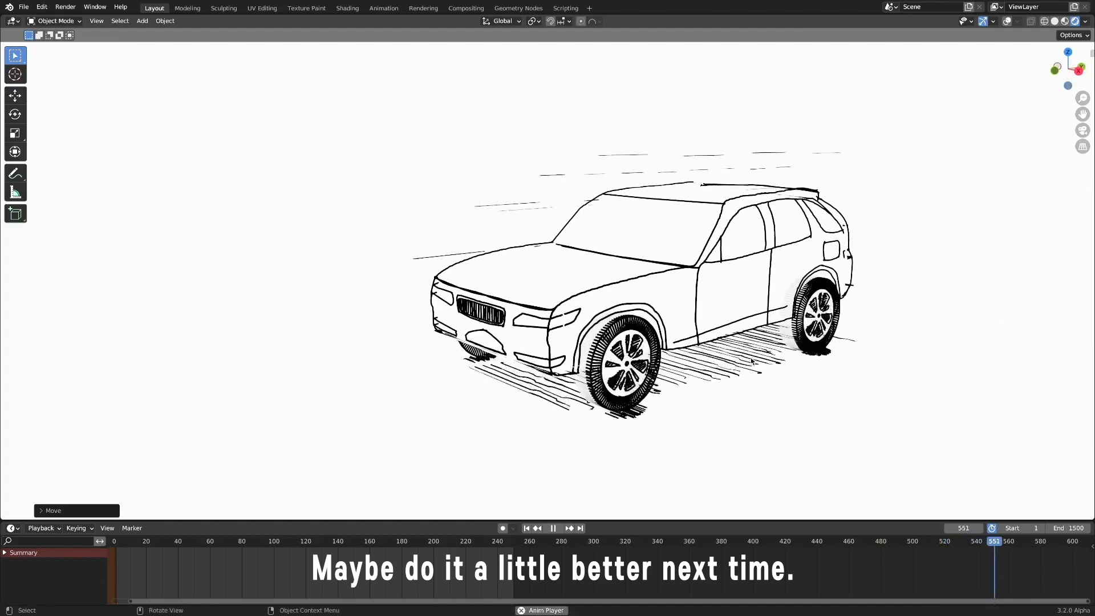
key(r)
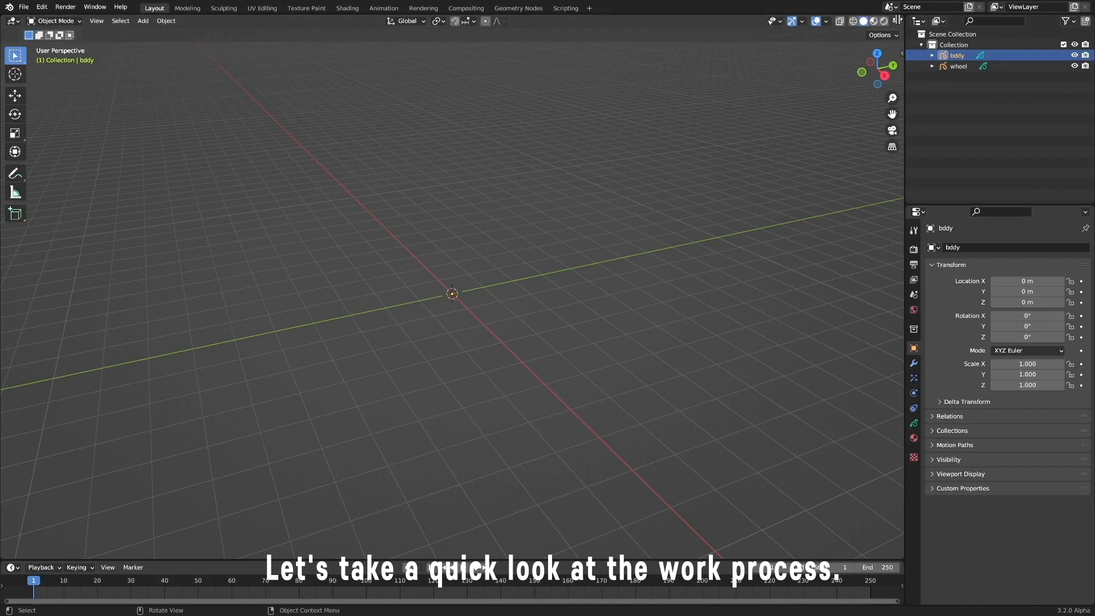
Split the 3D viewport into perspective, front, top and right views and switch the bddy object to Draw Mode.
key(ctrl+alt+q)
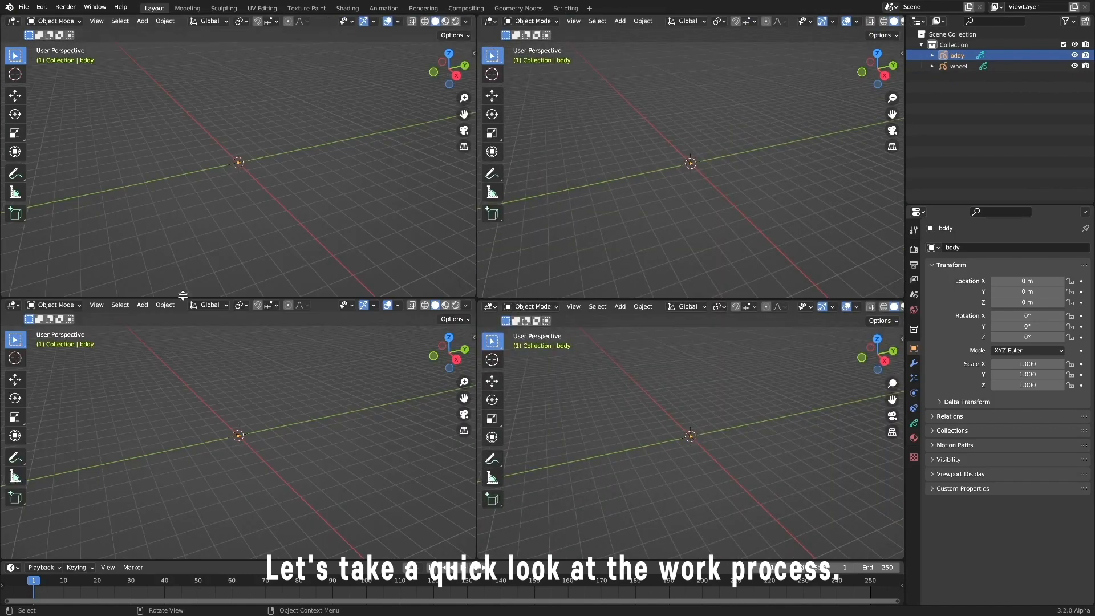
click(533, 21)
click(530, 65)
Draw the car body's side profile in the right view with 3D Cursor stroke placement, mirrored on X, and trim overlapping ends near the front.
click(227, 21)
click(237, 66)
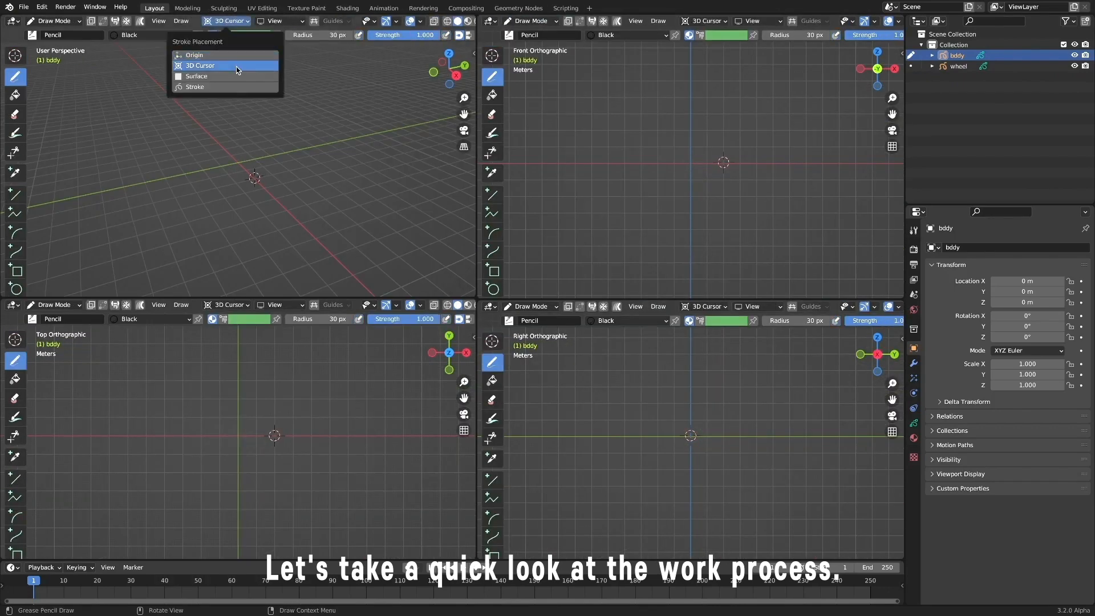
scroll(656, 436, up, 3)
drag(574, 437, 658, 425)
middle_drag(337, 247, 359, 240)
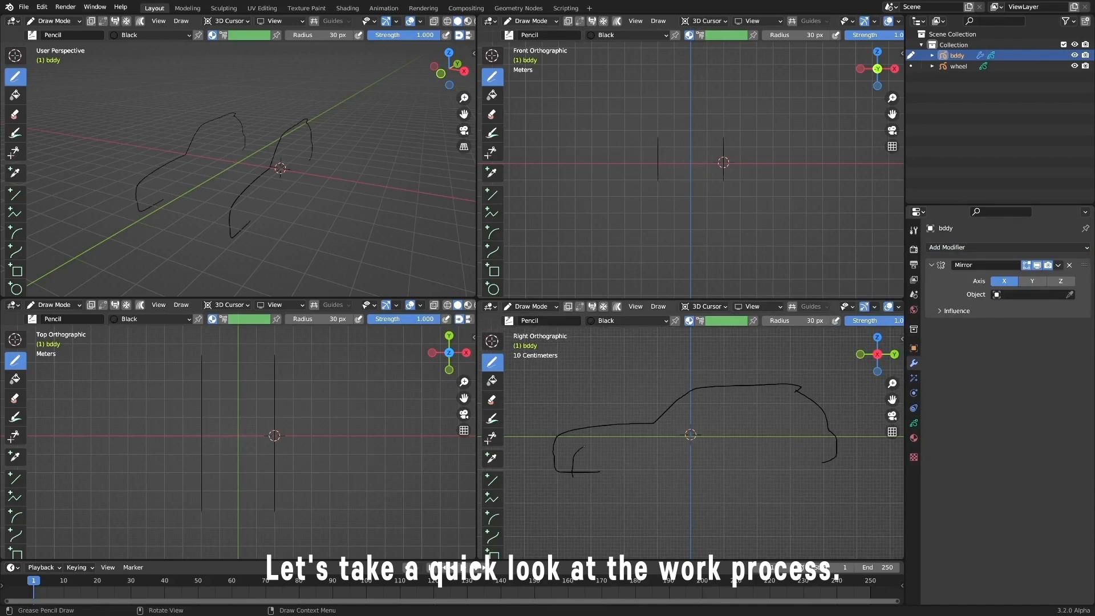
click(492, 438)
drag(598, 482, 599, 473)
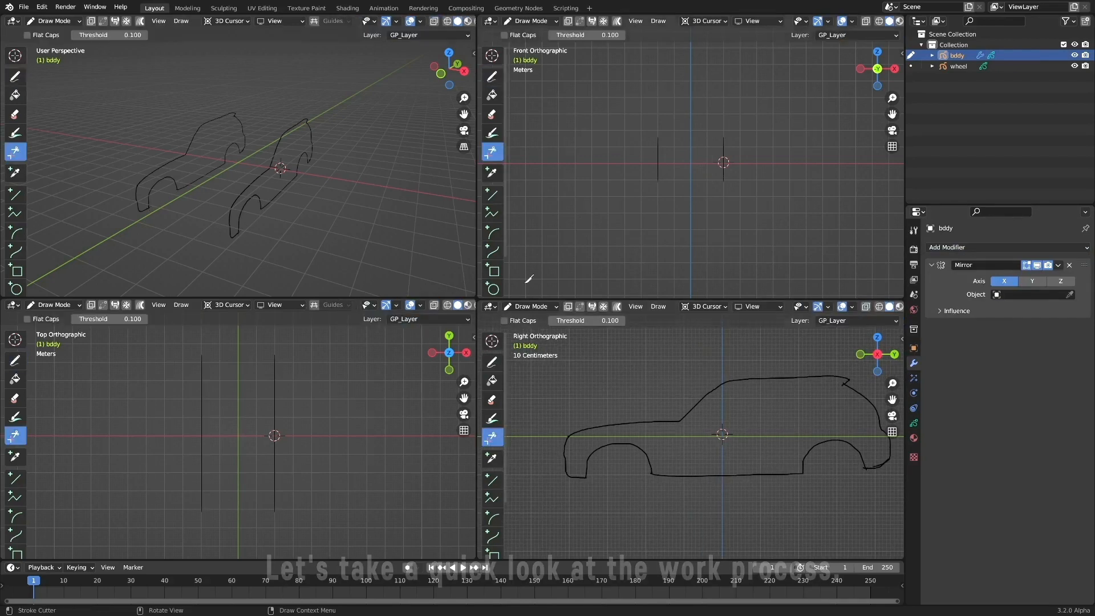
Draw the side windows, window dividers and door lines in the right view, and rename the stroke material as line.
scroll(733, 436, up, 1)
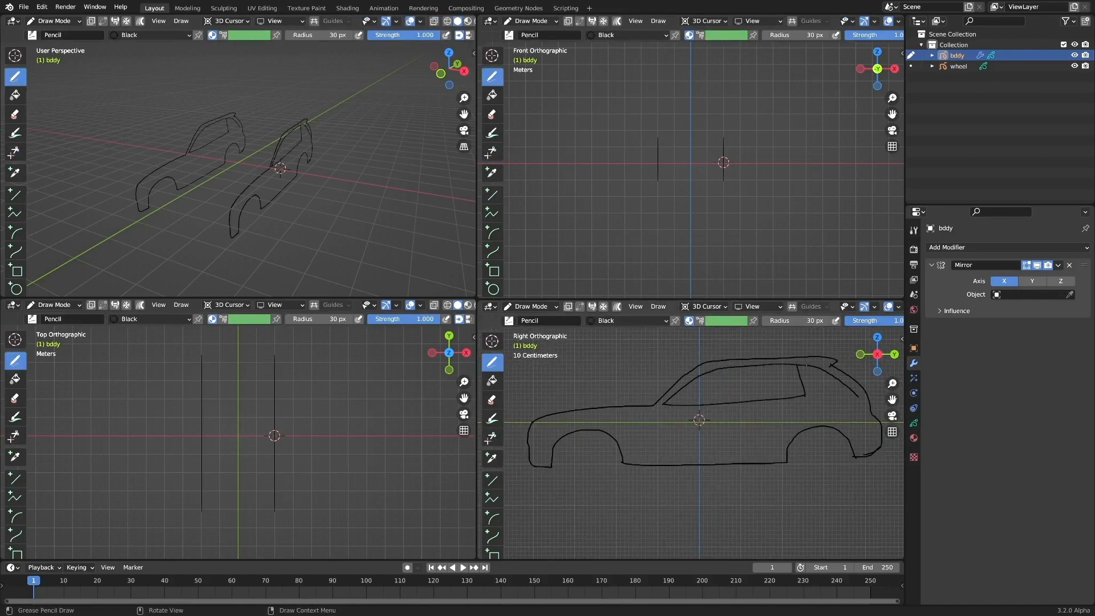
scroll(816, 400, up, 1)
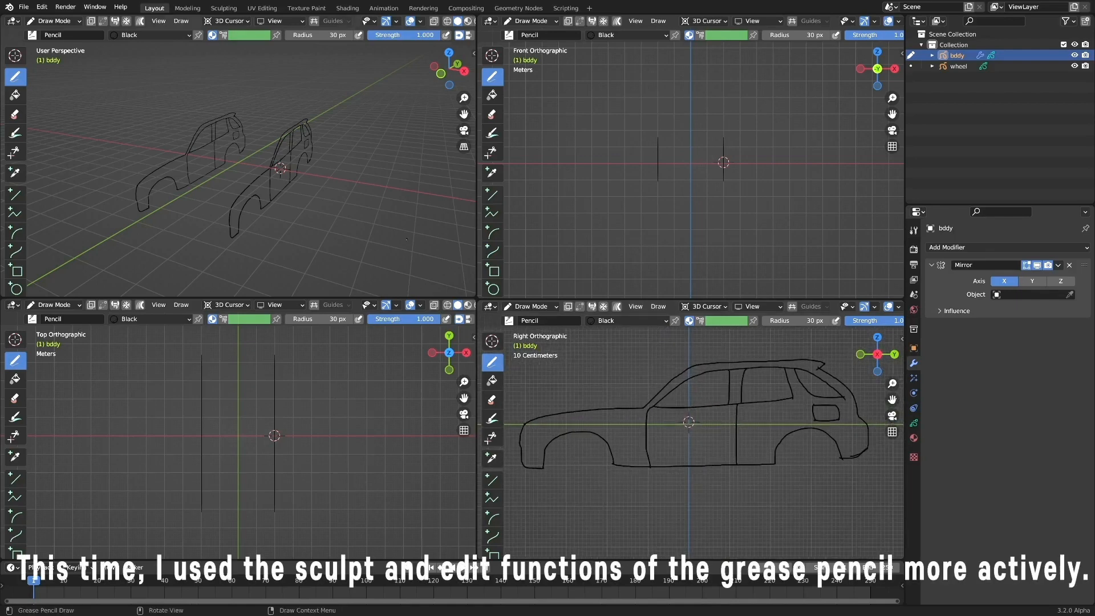
click(914, 438)
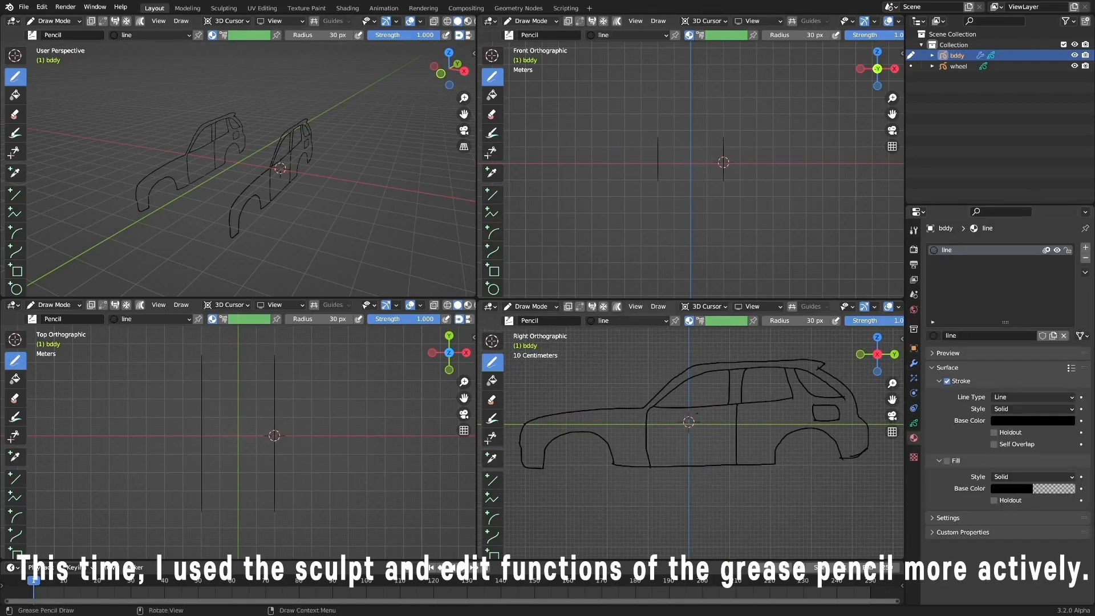
mouse_move(633, 445)
shift+middle_down()
mouse_move(672, 445)
mouse_move(672, 410)
mouse_move(661, 414)
shift+middle_up()
drag(662, 386, 662, 410)
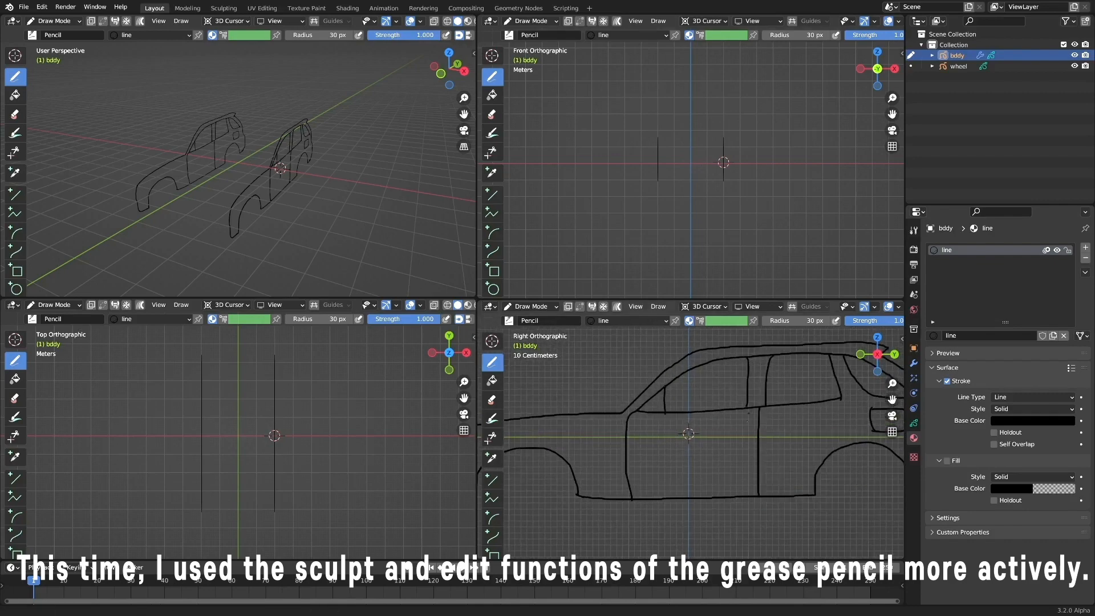
Draw the headlight and tail light outlines at the front and rear ends of the body's side view.
ctrl+middle_drag(713, 399, 713, 434)
ctrl+middle_drag(588, 451, 588, 425)
mouse_move(514, 449)
shift+middle_down()
mouse_move(585, 425)
mouse_move(570, 450)
shift+middle_up()
shift+middle_drag(899, 404, 792, 407)
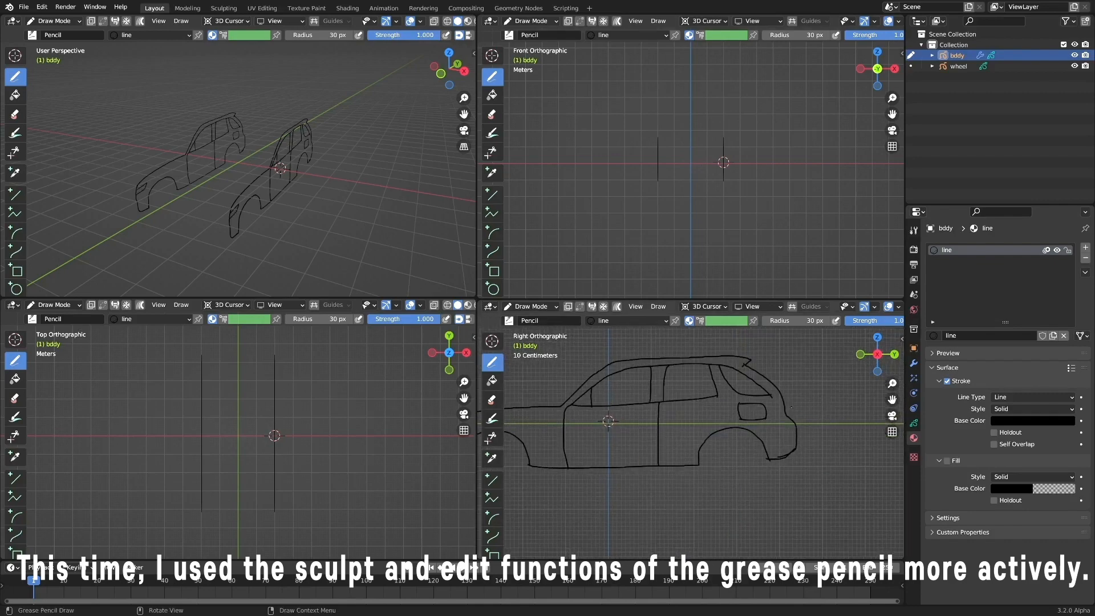
drag(786, 413, 795, 423)
ctrl+middle_drag(741, 411, 742, 442)
mouse_move(685, 439)
shift+middle_down()
mouse_move(755, 426)
mouse_move(742, 411)
shift+middle_up()
Mark the windshield base with a short guide stroke, and bend the upper body side inward in Sculpt Mode with a 205 px radius.
ctrl+middle_drag(813, 285, 813, 254)
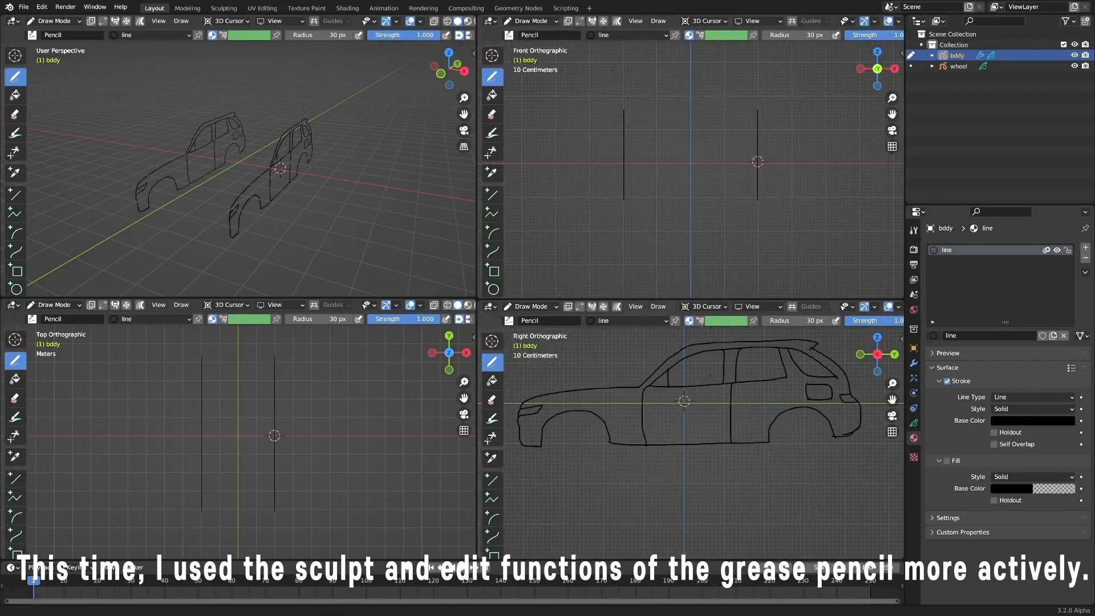
shift+middle_drag(685, 394, 684, 427)
drag(630, 413, 643, 418)
key(ctrl+Tab)
key(f)
click(827, 119)
drag(775, 86, 761, 82)
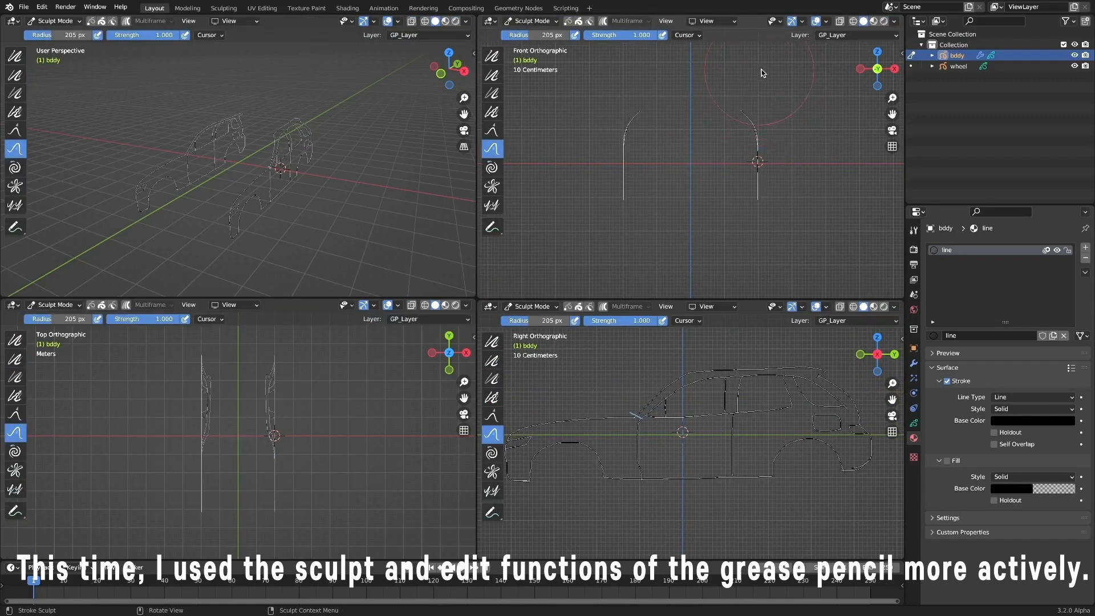
Return the bddy object to Draw Mode and set the stroke placement to Stroke.
click(532, 21)
click(528, 68)
mouse_move(354, 209)
middle_down()
mouse_move(416, 214)
mouse_move(368, 240)
middle_up()
ctrl+middle_drag(368, 240, 369, 214)
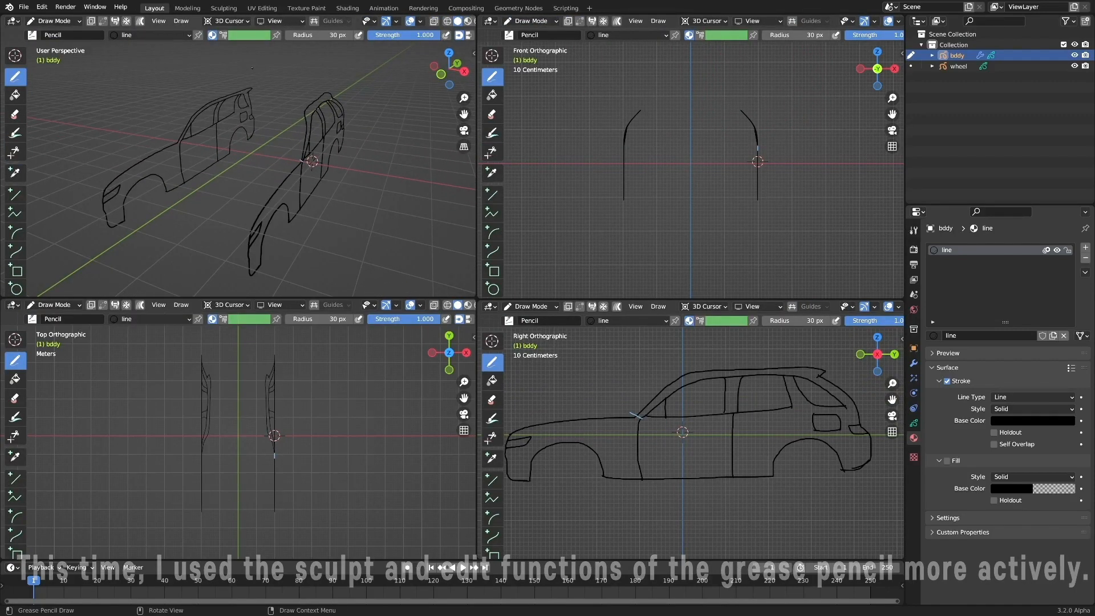
click(228, 21)
click(227, 81)
Draw a line across the windshield base to connect the two body sides.
middle_drag(274, 171, 277, 173)
ctrl+middle_drag(277, 172, 277, 164)
mouse_move(302, 164)
mouse_down()
mouse_move(237, 154)
mouse_move(302, 163)
mouse_up()
middle_drag(286, 166, 285, 208)
Mark the roof's front corner in the side view and draw a line across the roof's front edge between both sides.
mouse_move(673, 433)
ctrl+middle_down()
mouse_move(674, 400)
mouse_move(683, 434)
ctrl+middle_up()
drag(691, 367, 696, 372)
middle_drag(288, 174, 260, 192)
ctrl+middle_drag(233, 431, 234, 387)
middle_drag(251, 171, 264, 158)
drag(207, 140, 305, 159)
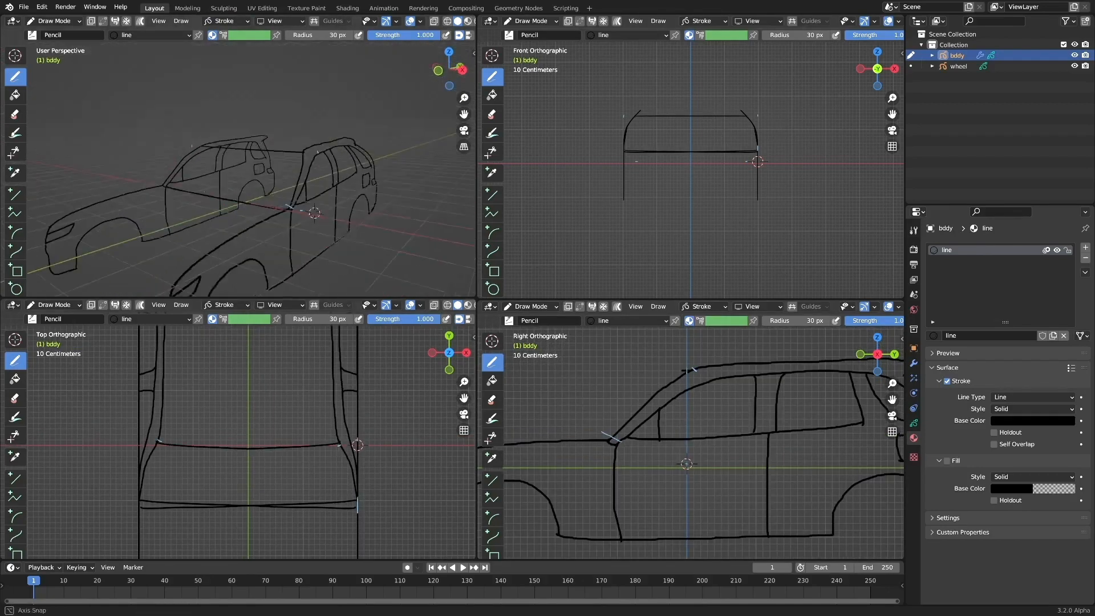
Draw a line across the rear edge of the roof in the top view.
ctrl+middle_drag(257, 165, 257, 191)
shift+middle_drag(251, 394, 261, 502)
drag(297, 371, 170, 371)
middle_drag(296, 188, 245, 194)
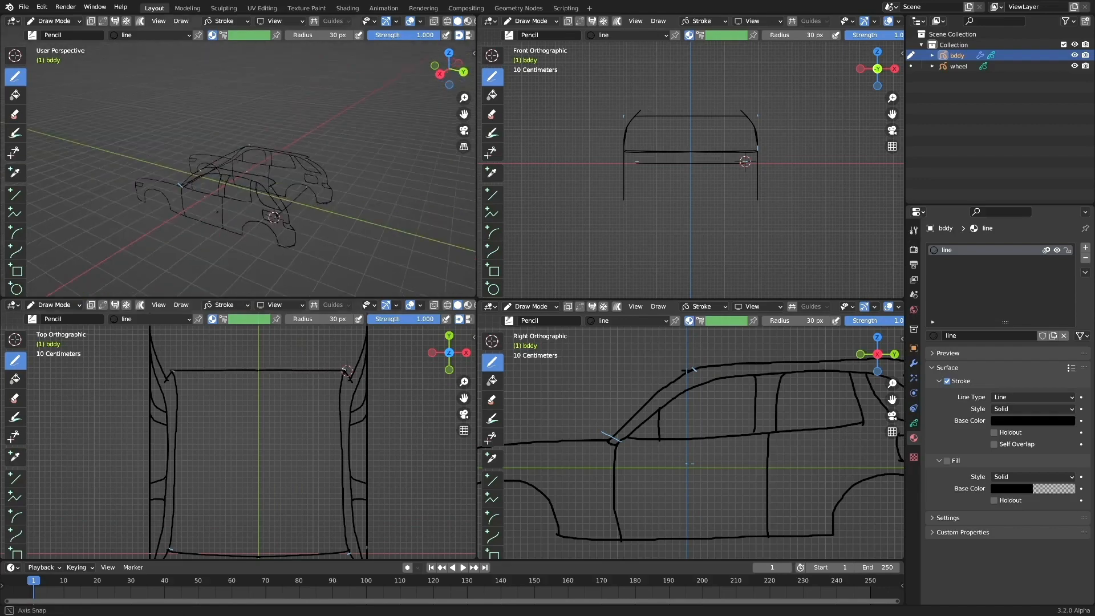
Join both body sides with cross lines at the roof rear, headlight height and front bumper's lower edge.
key(ctrl+z)
middle_drag(251, 476, 312, 434)
key(KP_7)
mouse_move(372, 223)
ctrl+middle_down()
mouse_move(376, 197)
mouse_move(287, 118)
mouse_move(232, 177)
mouse_move(360, 204)
ctrl+middle_up()
key(ctrl+shift+z)
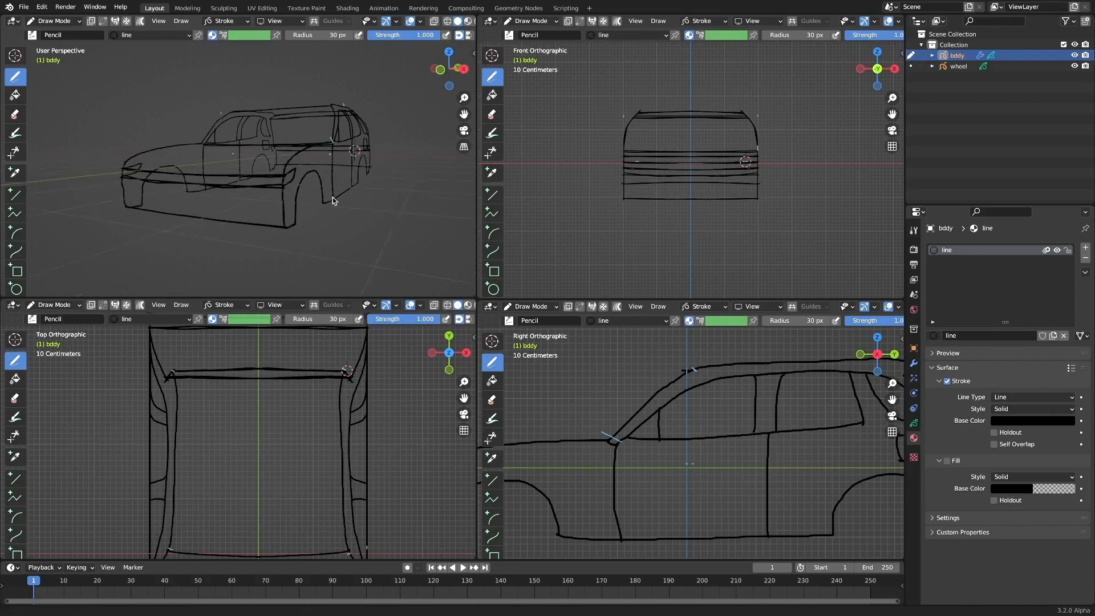
Draw the inner ends of the headlights on the front face and trim the excess lines between them with the Cutter tool.
mouse_move(350, 218)
middle_down()
mouse_move(328, 224)
mouse_move(365, 198)
mouse_move(333, 198)
mouse_move(315, 166)
middle_up()
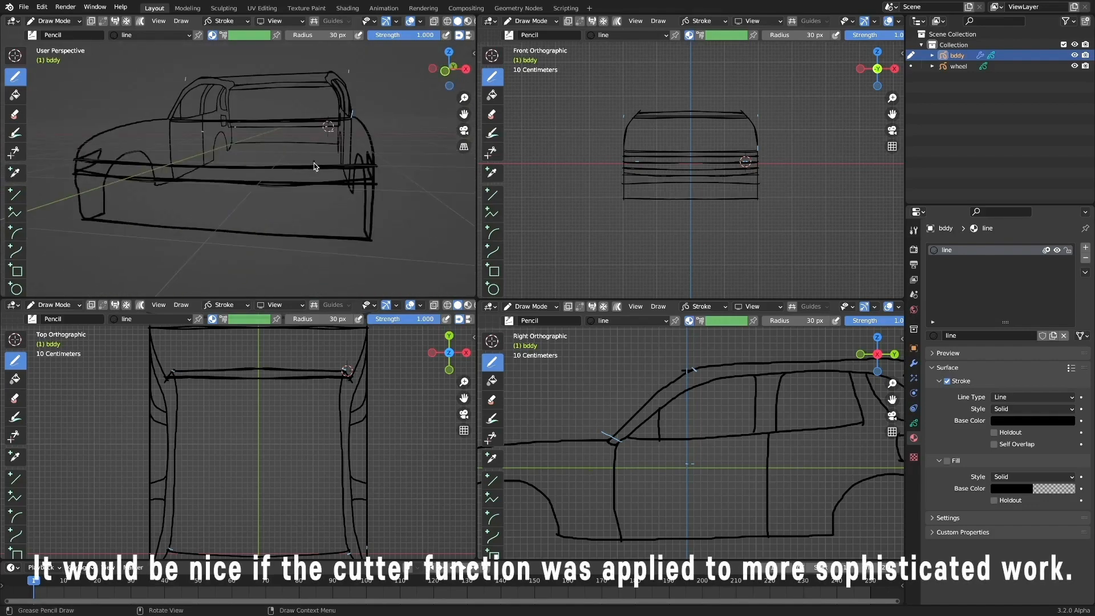
drag(304, 184, 315, 197)
middle_drag(314, 198, 314, 215)
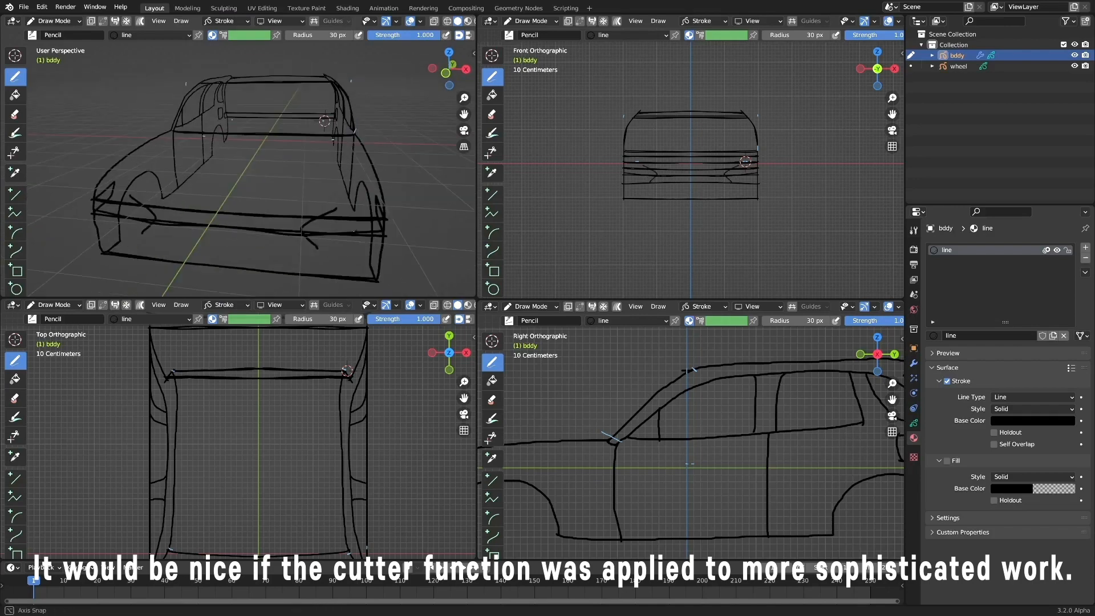
click(15, 152)
drag(321, 211, 323, 213)
mouse_move(323, 212)
middle_down()
mouse_move(306, 215)
mouse_move(335, 213)
mouse_move(191, 228)
mouse_move(289, 211)
middle_up()
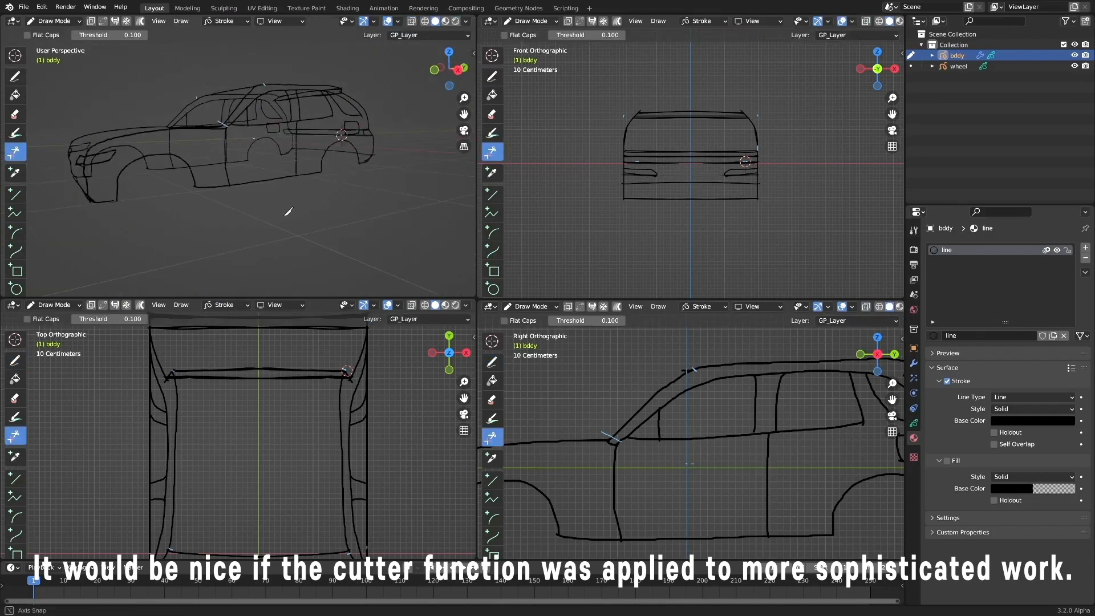
Place the 3D cursor just ahead of the car's front centre in the top view and set stroke placement to 3D Cursor.
scroll(323, 477, down, 4)
shift+middle_drag(323, 476, 309, 383)
scroll(309, 383, up, 6)
click(15, 76)
shift+right_click(285, 477)
shift+middle_drag(285, 476, 270, 451)
scroll(271, 451, up, 1)
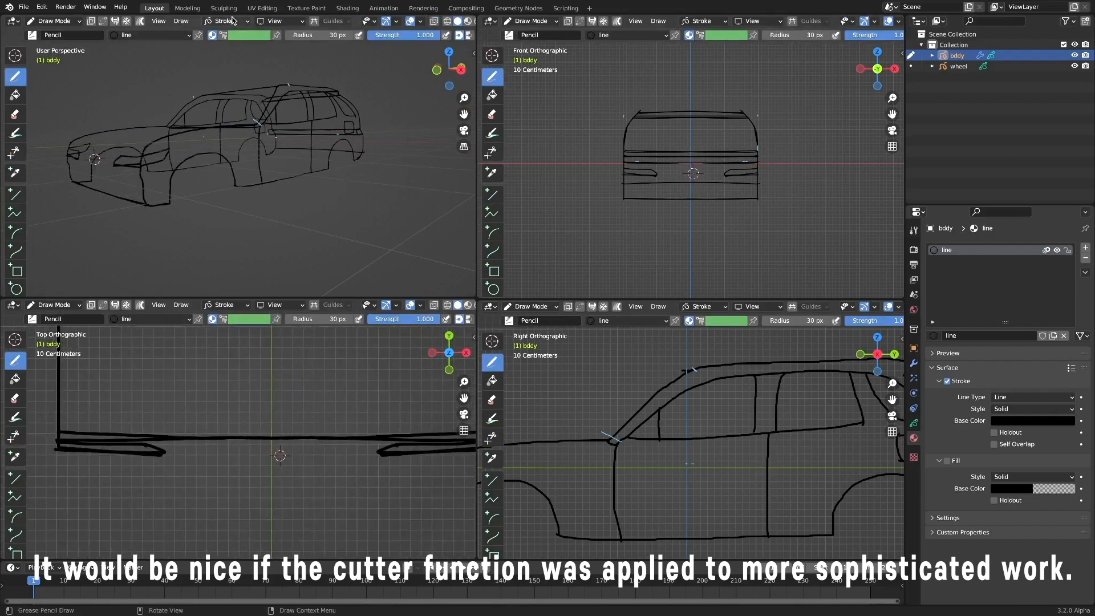
click(227, 21)
click(225, 62)
Draw a double-outlined front grille between the headlights in the front view and fill it with vertical bars.
scroll(686, 175, up, 4)
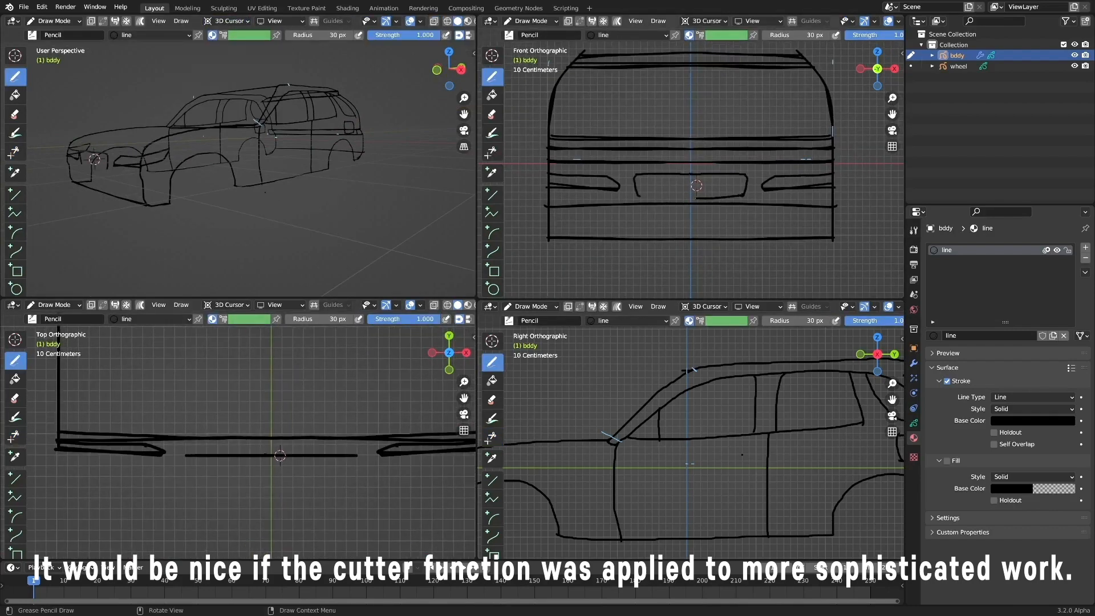
scroll(729, 172, up, 3)
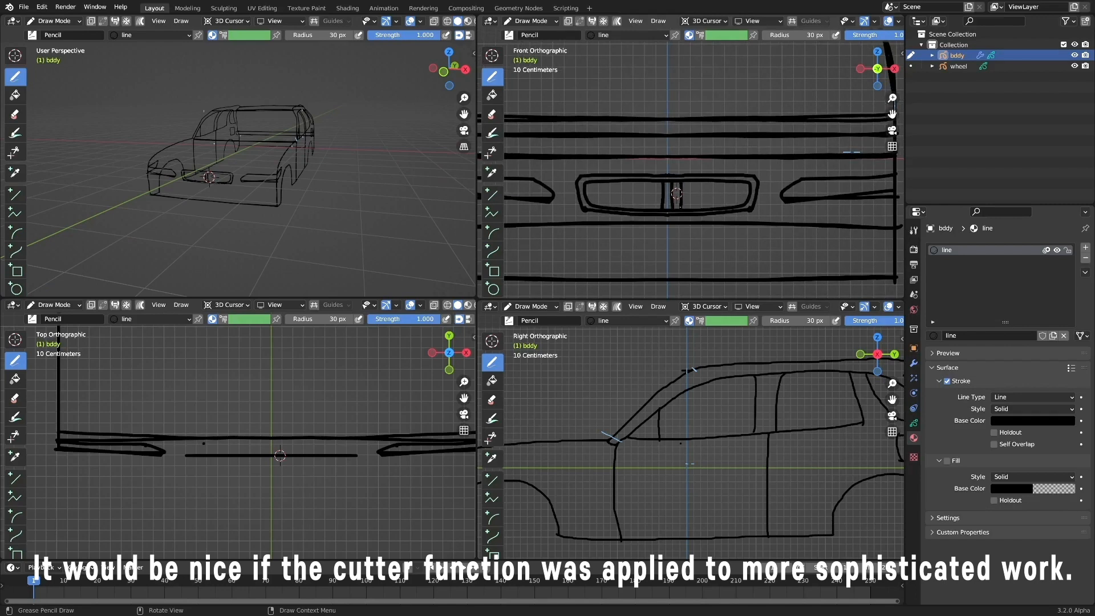
drag(727, 182, 727, 206)
drag(736, 183, 736, 205)
drag(606, 183, 607, 205)
mouse_move(308, 185)
middle_down()
mouse_move(336, 184)
mouse_move(272, 185)
mouse_move(290, 206)
middle_up()
Set stroke placement to Stroke and draw the lower bumper light outline at the body's front in the right view.
key(KP_3)
scroll(658, 201, down, 5)
scroll(625, 178, up, 5)
click(227, 21)
click(225, 99)
drag(638, 228, 665, 227)
Draw a line across the lower front bumper between the lower lights on both sides.
scroll(157, 195, up, 2)
middle_drag(157, 195, 113, 186)
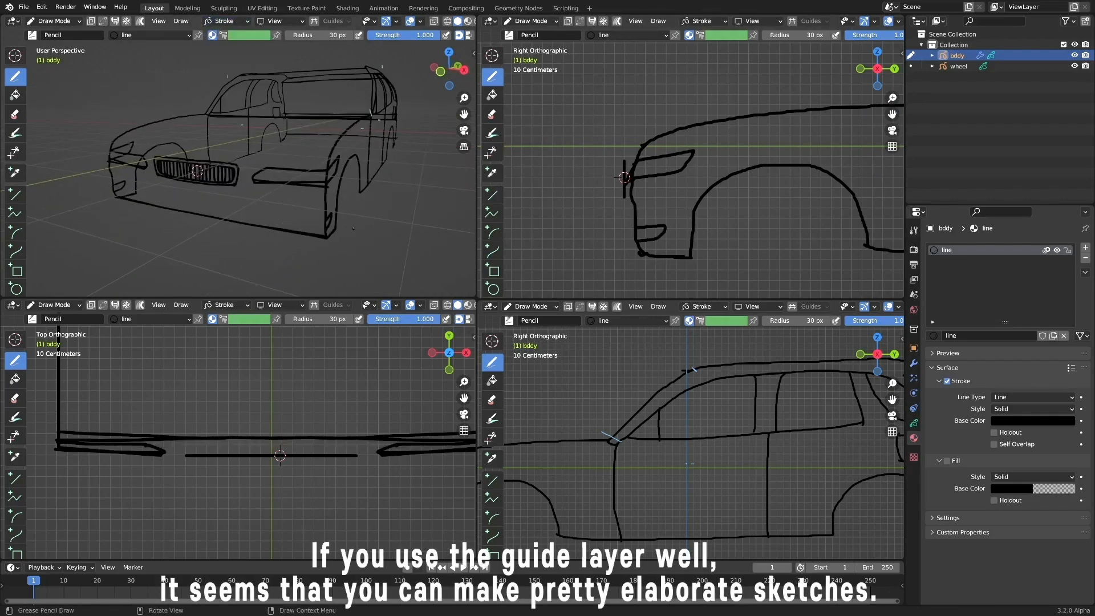
middle_drag(353, 228, 346, 230)
drag(109, 191, 329, 237)
middle_drag(146, 191, 174, 187)
Draw the inner ends of the lower bumper lights and trim the excess strokes around them with the Cutter tool.
alt+middle_drag(396, 189, 237, 212)
click(226, 21)
drag(257, 192, 273, 214)
scroll(264, 194, up, 3)
mouse_move(268, 208)
middle_down()
mouse_move(264, 194)
mouse_move(320, 223)
mouse_move(317, 207)
middle_up()
click(15, 152)
scroll(307, 215, down, 3)
scroll(317, 207, up, 2)
Draw an arched air intake in the centre of the lower front bumper and trim the lines crossing it.
click(15, 76)
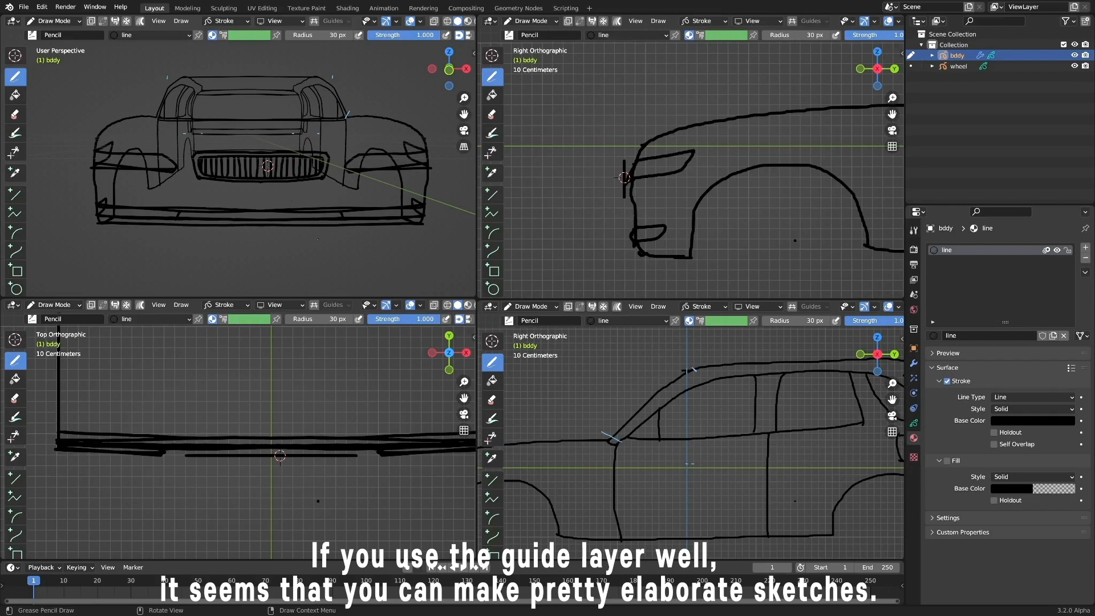
drag(318, 239, 256, 195)
mouse_move(256, 195)
middle_down()
mouse_move(211, 209)
mouse_move(256, 197)
mouse_move(165, 202)
middle_up()
scroll(256, 196, up, 1)
click(15, 153)
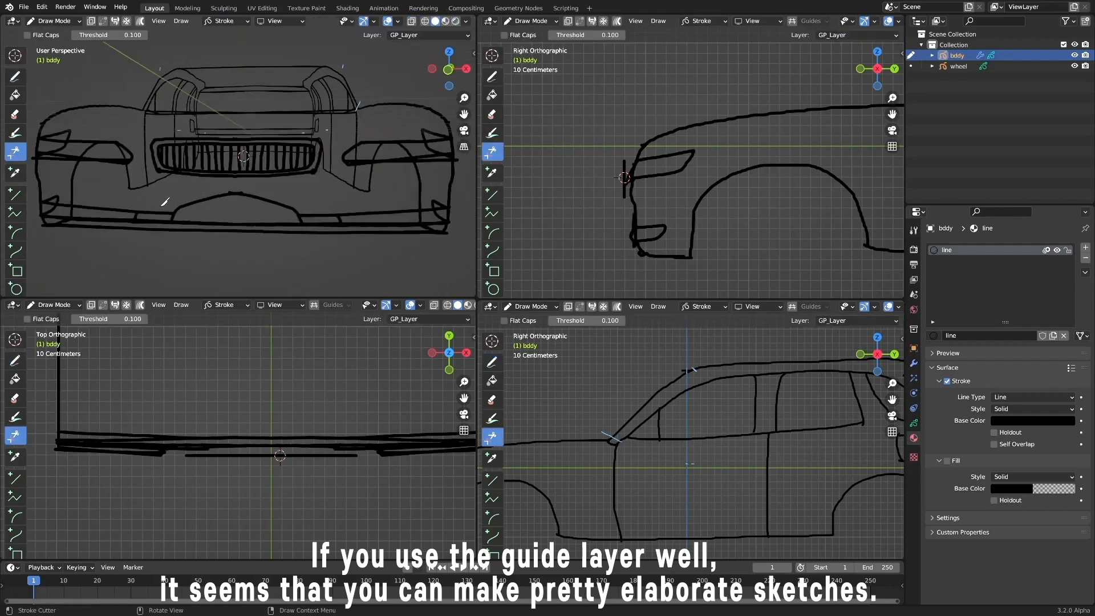
mouse_move(340, 205)
middle_down()
mouse_move(256, 210)
mouse_move(297, 207)
mouse_move(253, 143)
middle_up()
Draw lines across the car's rear between the tail lights and trim the excess strokes with the Cutter tool.
scroll(272, 214, down, 4)
scroll(605, 185, down, 5)
click(15, 77)
click(227, 21)
drag(204, 195, 267, 184)
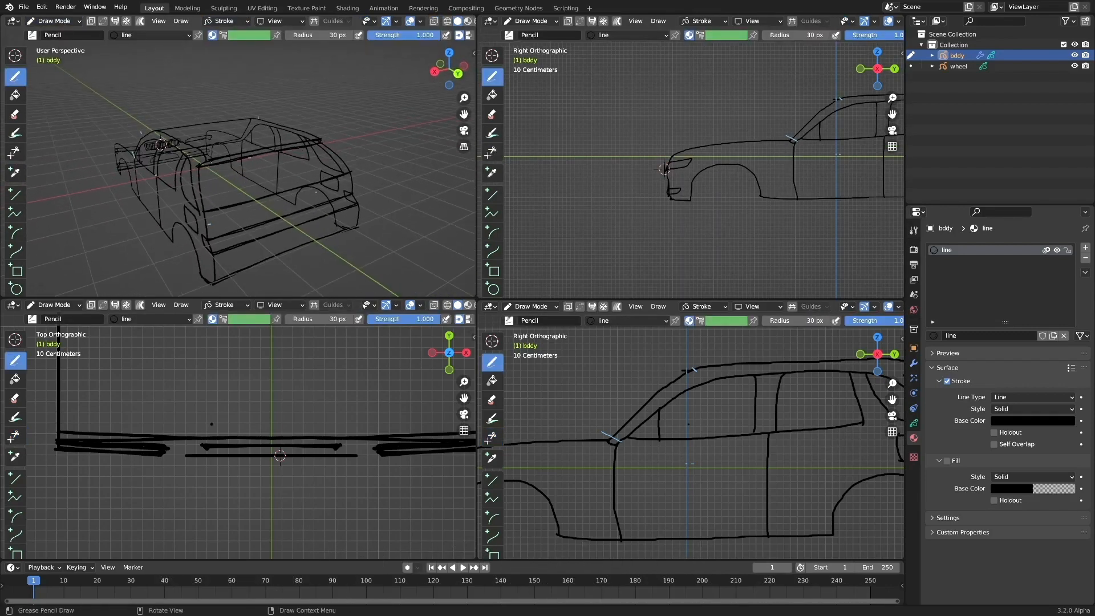
mouse_move(212, 163)
middle_down()
mouse_move(245, 180)
mouse_move(221, 178)
mouse_move(240, 169)
mouse_move(204, 217)
mouse_move(283, 210)
mouse_move(271, 212)
middle_up()
click(15, 152)
click(15, 76)
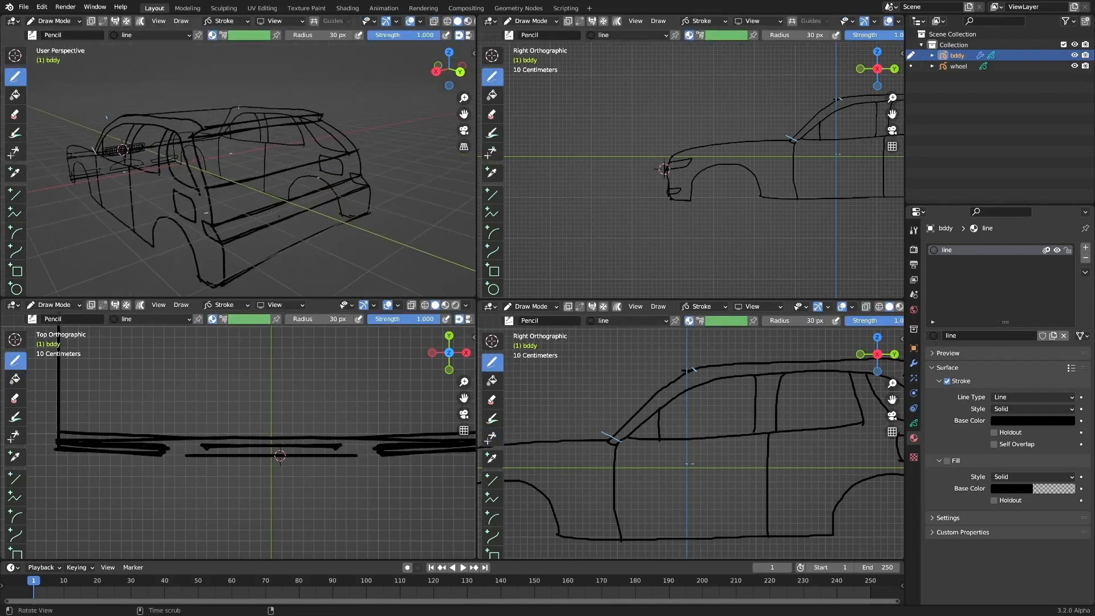
Set one viewport to the top view and trim another excess stroke segment on the car's rear.
key(KP_7)
scroll(673, 172, down, 4)
shift+middle_drag(653, 220, 673, 171)
middle_drag(189, 202, 160, 223)
key(k)
drag(159, 226, 155, 226)
mouse_move(188, 214)
middle_down()
mouse_move(220, 198)
mouse_move(292, 219)
mouse_move(212, 193)
middle_up()
scroll(286, 210, up, 1)
Delete the selected stroke points near the top of the rear window in Edit Mode.
key(Tab)
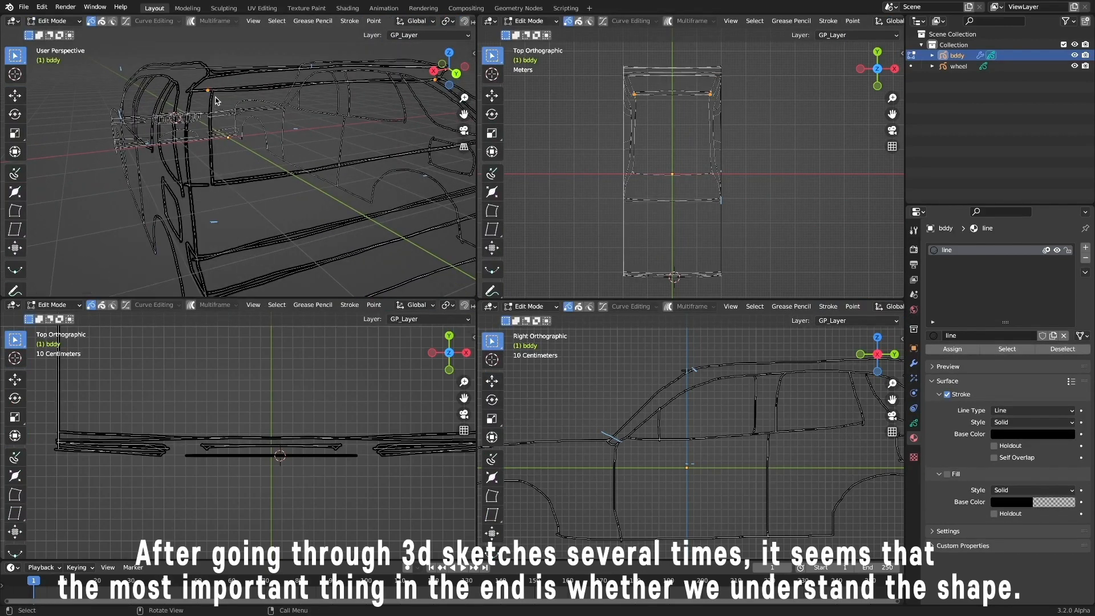
middle_drag(215, 101, 197, 76)
key(x)
click(190, 215)
mouse_move(190, 215)
middle_down()
mouse_move(367, 198)
mouse_move(313, 216)
middle_up()
Return to Object Mode, deselect the car body and show it in the right orthographic view.
key(Tab)
click(352, 196)
key(KP_3)
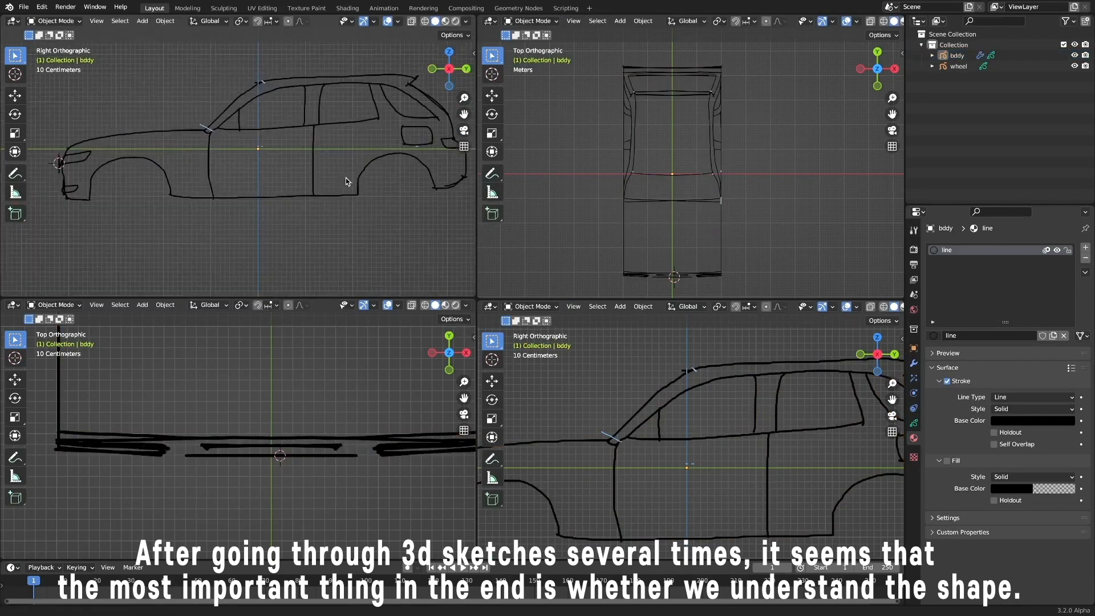
Save the file and trim the stroke ends at the front wheel arch's rear lower edge with the Cutter tool in Draw Mode.
shift+middle_drag(347, 181, 424, 176)
key(ctrl+Tab)
scroll(313, 208, up, 2)
key(ctrl+s)
shift+middle_drag(51, 158, 323, 231)
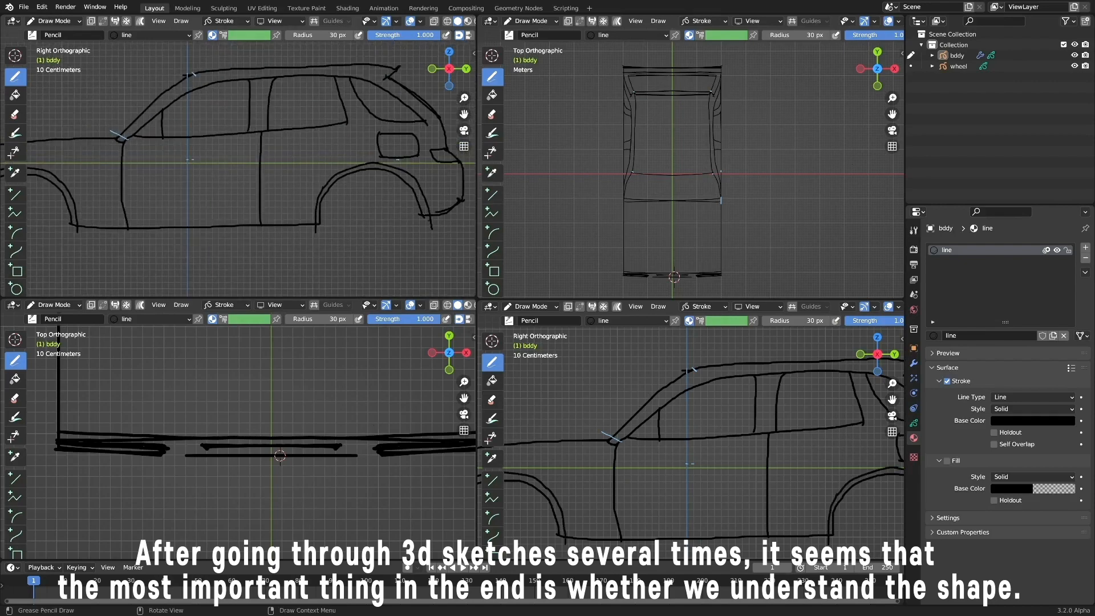
scroll(426, 103, down, 1)
click(15, 151)
drag(38, 211, 59, 212)
Draw a line along the lower doors between the front and rear wheel arches in the right view.
click(16, 76)
shift+middle_drag(165, 188, 171, 207)
drag(164, 215, 322, 205)
ctrl+middle_drag(319, 194, 321, 214)
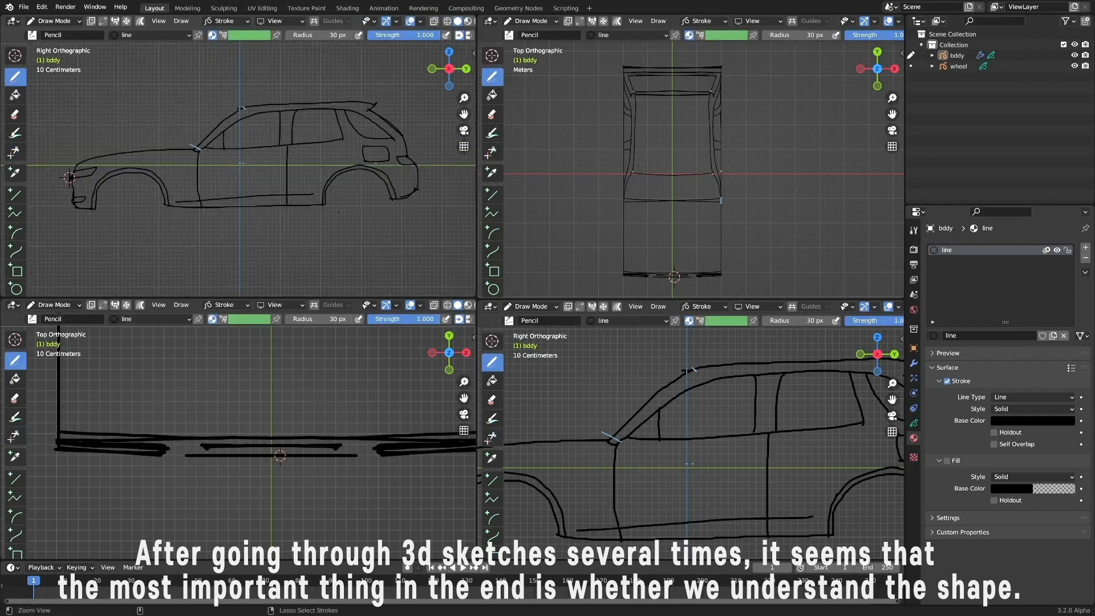
Sculpt the body's side strokes inward toward the front in the top view with the Push brush, and put the body in Edit Mode.
shift+middle_drag(662, 166, 660, 172)
click(550, 21)
click(536, 56)
scroll(761, 90, up, 2)
shift+middle_drag(761, 91, 757, 135)
scroll(756, 90, down, 1)
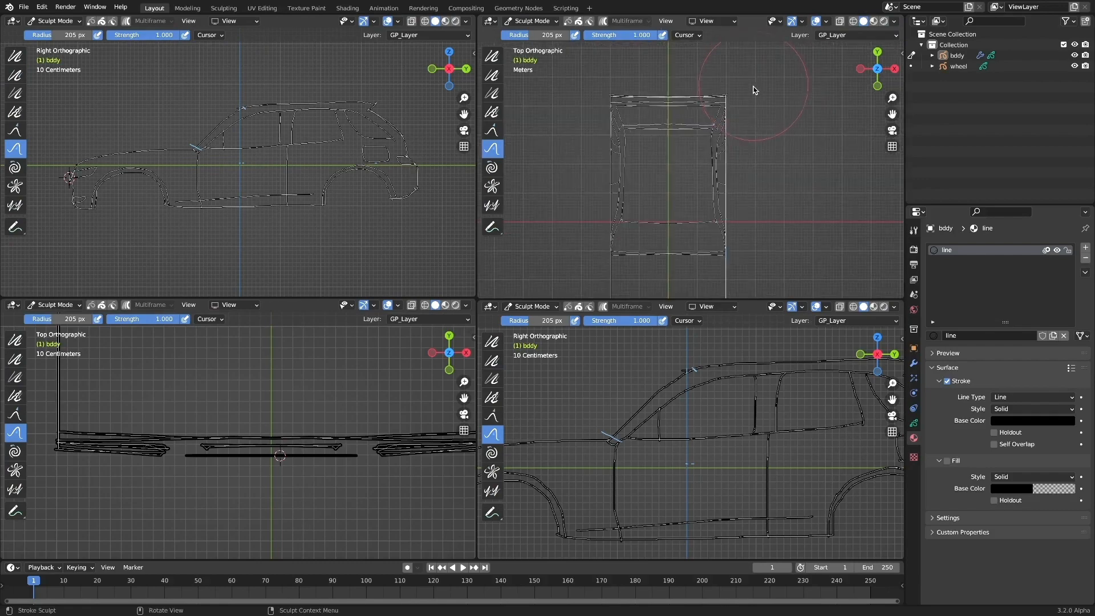
click(914, 423)
middle_drag(753, 77, 672, 48)
click(542, 22)
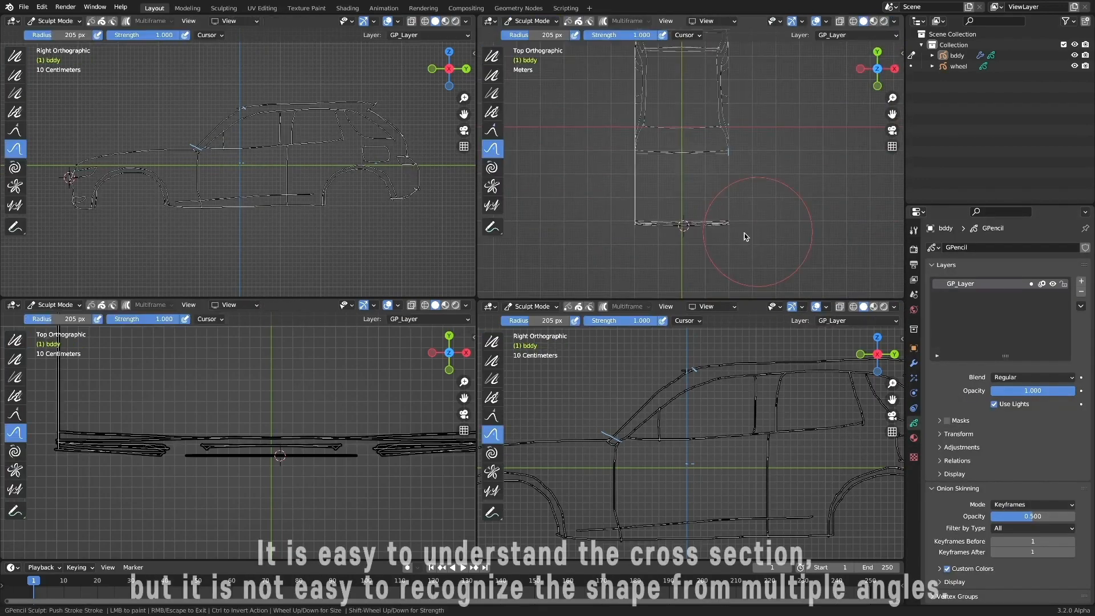
drag(759, 181, 714, 137)
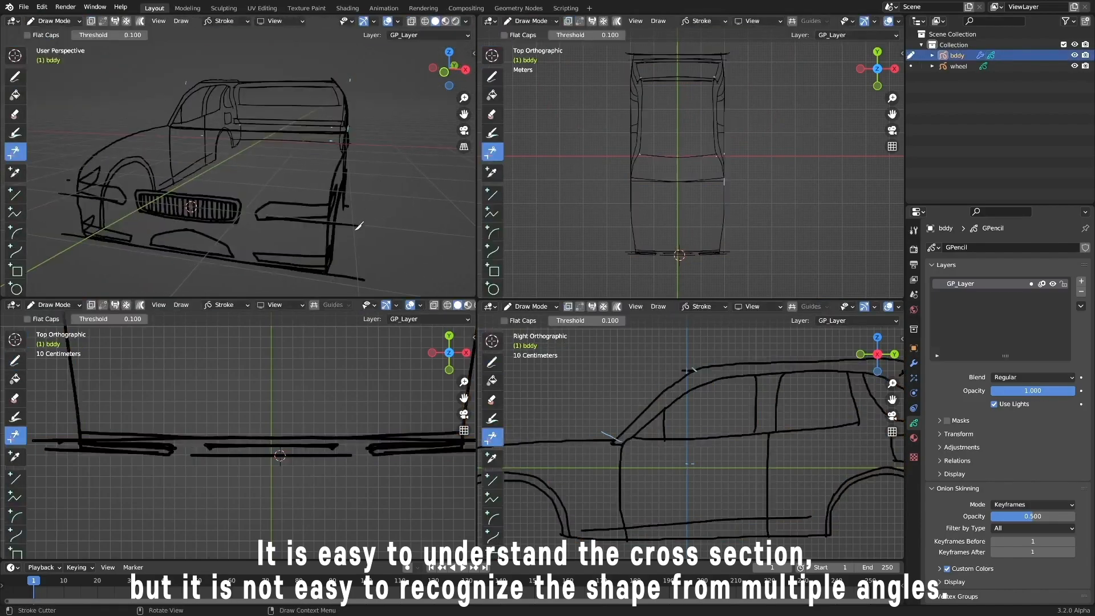
click(55, 20)
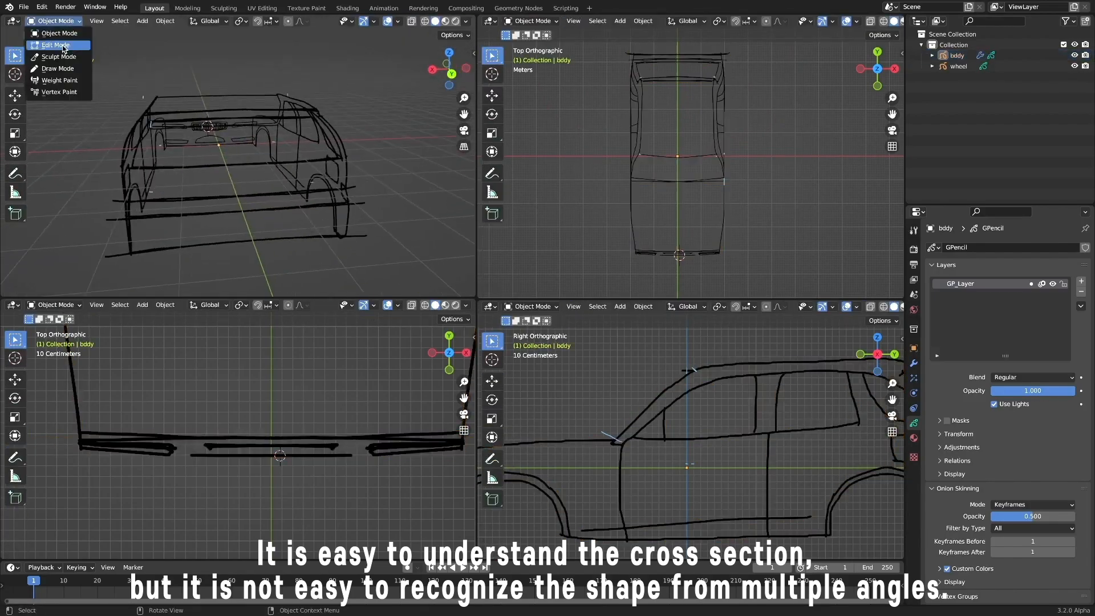
click(64, 49)
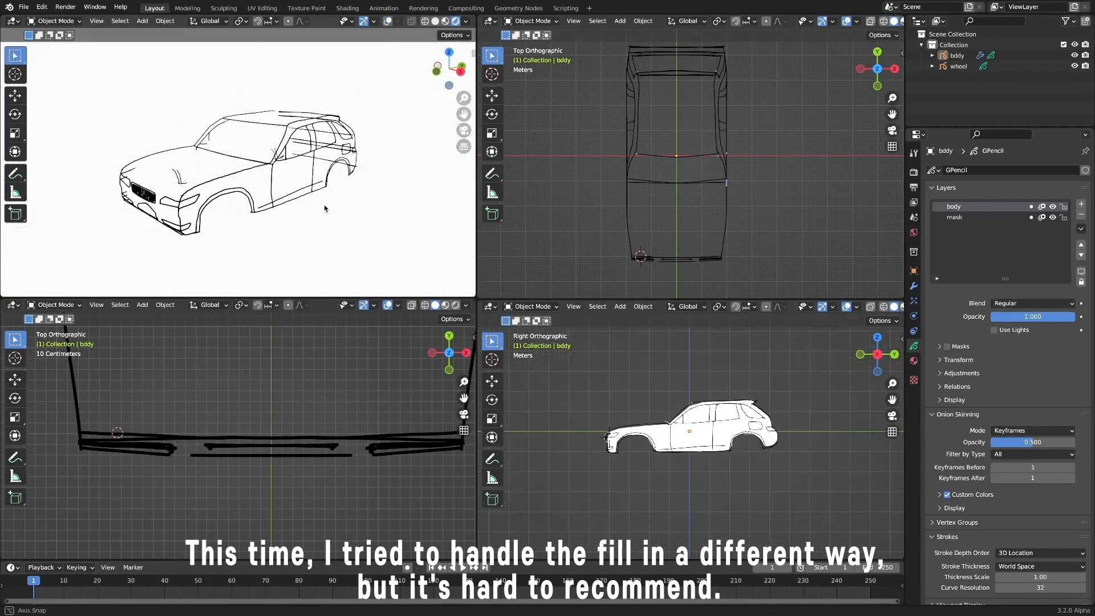
Push the white mask fill in the front view so it follows the curvature of the car's side.
middle_drag(713, 422, 765, 455)
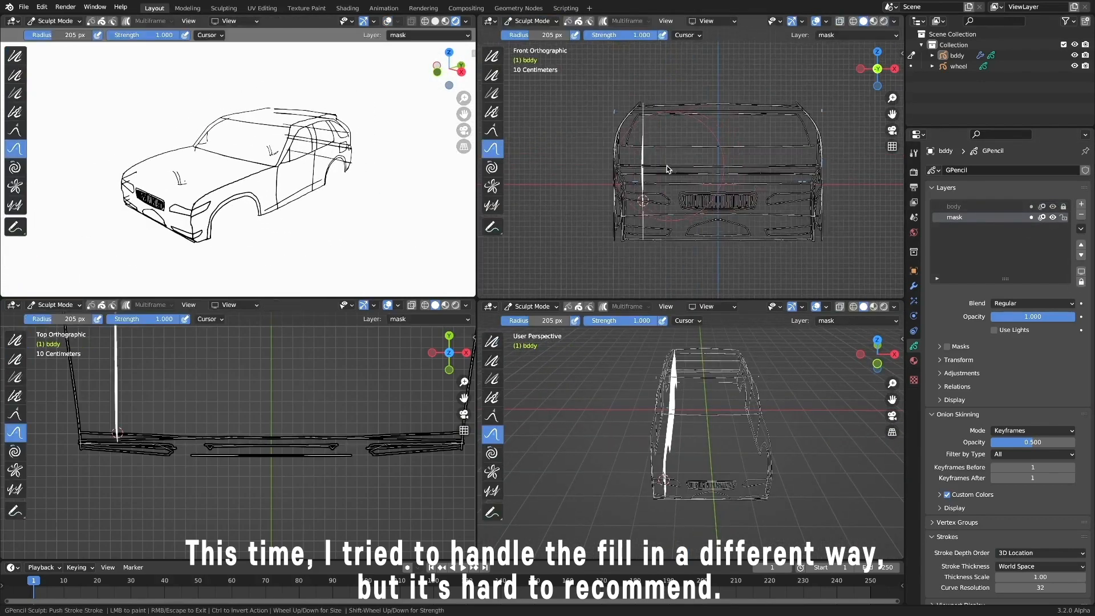
mouse_move(656, 171)
mouse_down()
mouse_move(690, 183)
mouse_move(670, 212)
mouse_up()
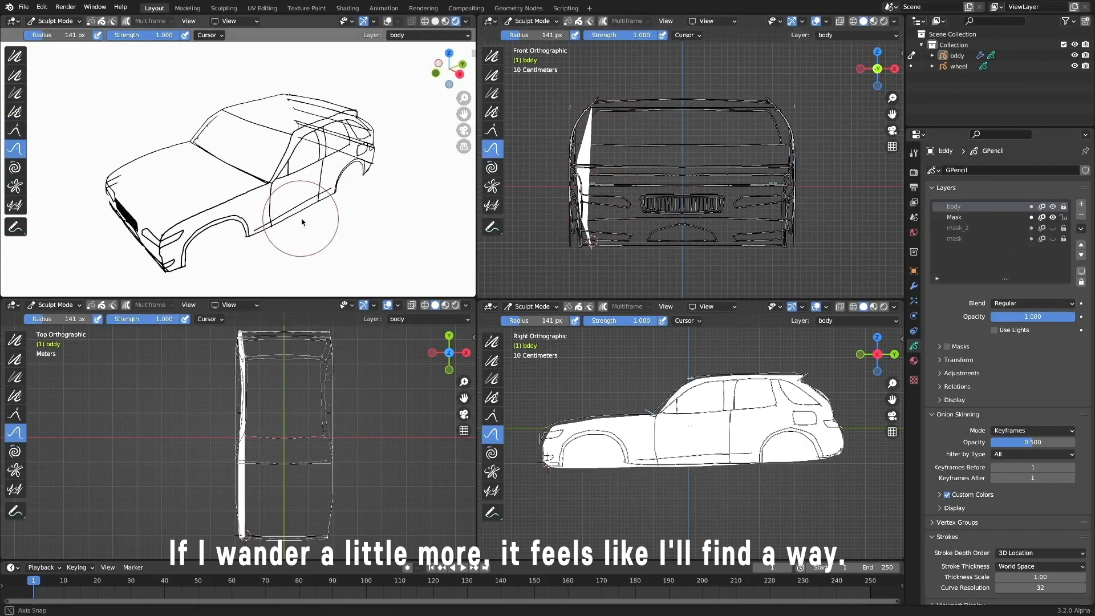
middle_drag(615, 214, 696, 241)
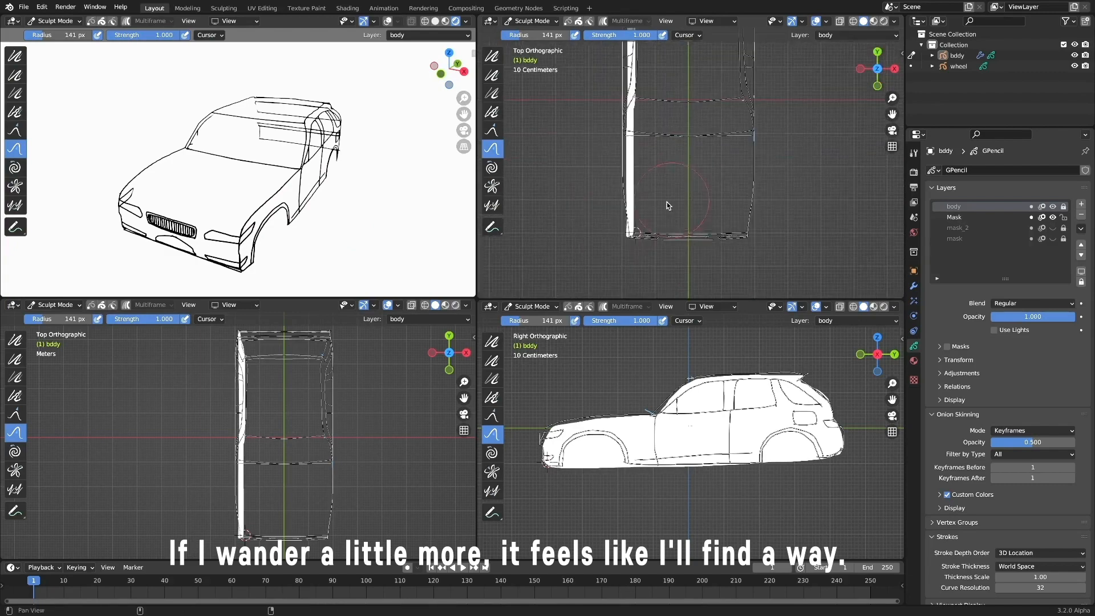
middle_drag(619, 215, 595, 200)
mouse_move(342, 228)
middle_down()
mouse_move(298, 215)
mouse_move(336, 219)
middle_up()
middle_drag(713, 196, 699, 137)
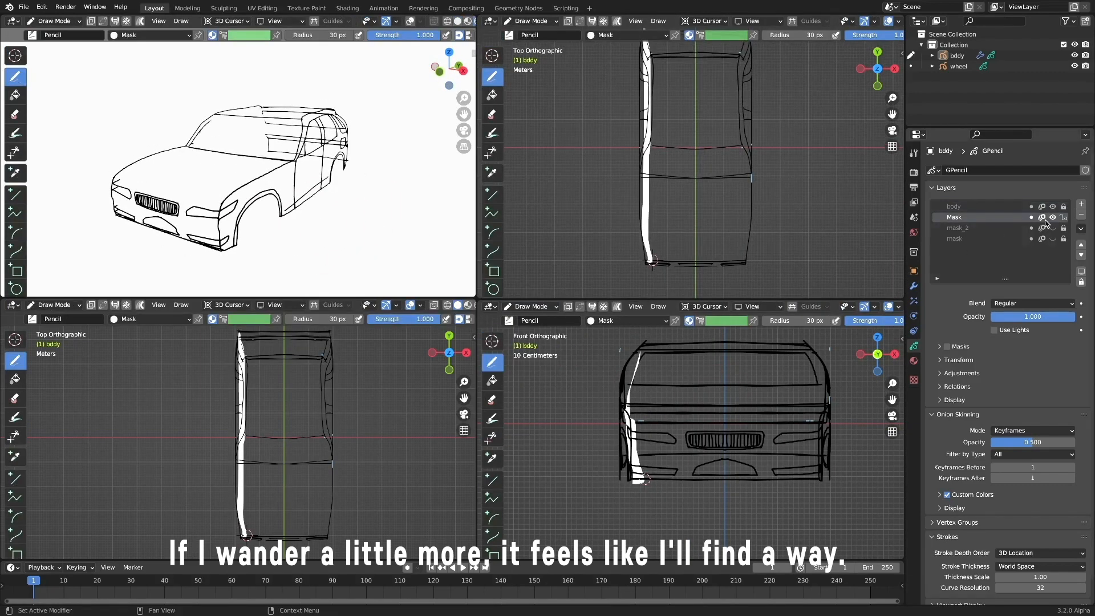
Draw a white filled outline covering the whole car body in the top view on the Mask layer.
ctrl+middle_drag(603, 268, 604, 283)
click(914, 360)
click(914, 346)
drag(649, 265, 733, 266)
drag(734, 62, 648, 263)
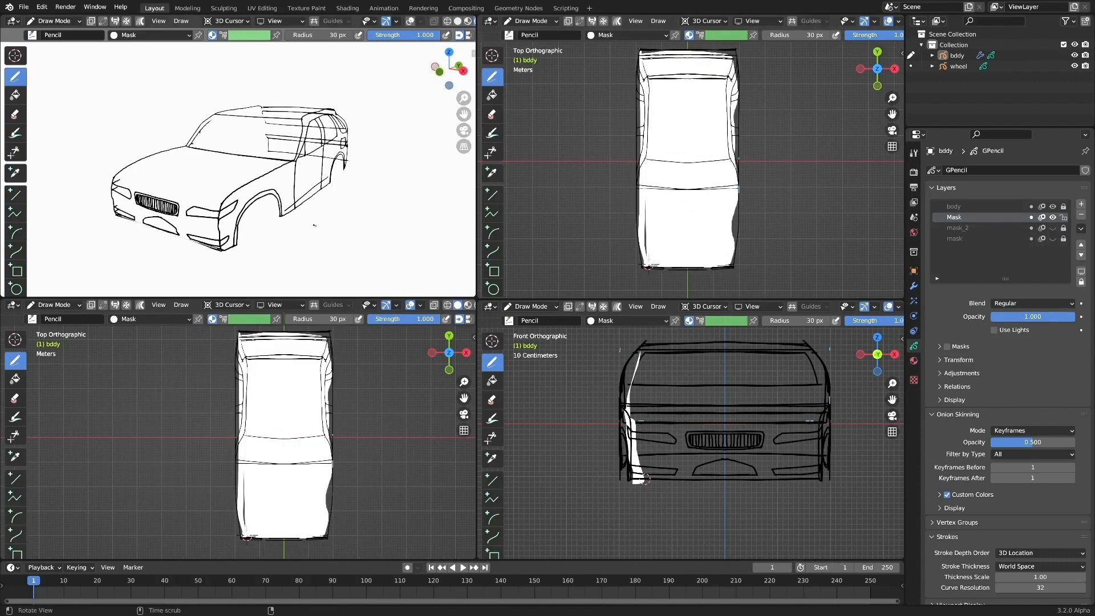
Examine the filled car body from the front, top and side in the different viewports.
middle_drag(315, 225, 338, 225)
shift+middle_drag(685, 171, 692, 239)
ctrl+middle_drag(693, 239, 693, 200)
ctrl+middle_drag(758, 415, 758, 426)
shift+middle_drag(758, 426, 715, 432)
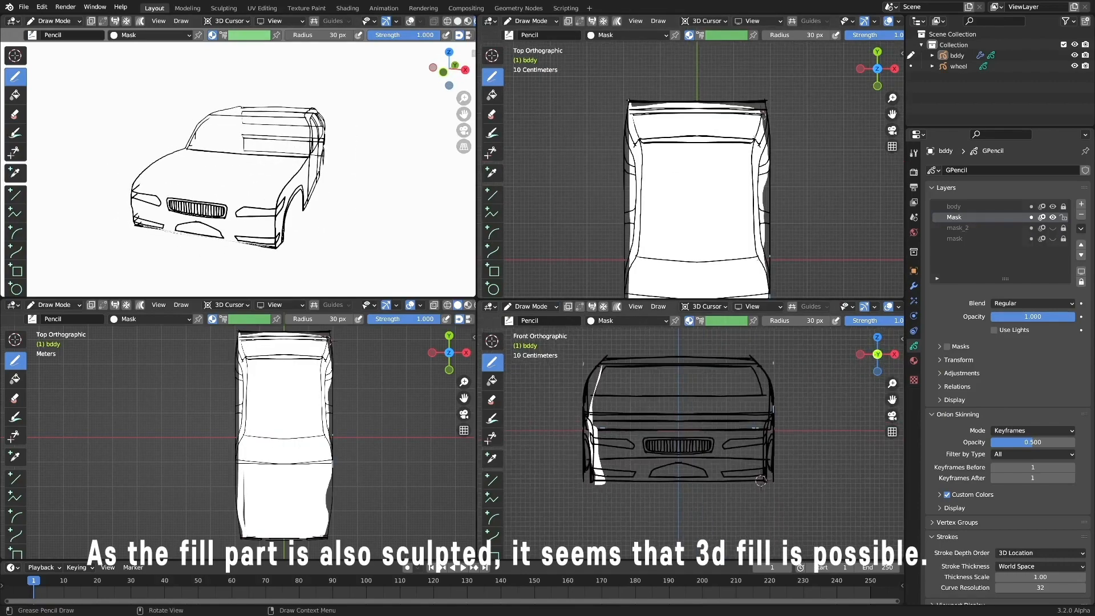
middle_drag(281, 188, 281, 203)
middle_drag(713, 428, 656, 465)
mouse_move(308, 224)
middle_down()
mouse_move(271, 197)
mouse_move(274, 206)
middle_up()
mouse_move(764, 217)
middle_down()
mouse_move(684, 131)
mouse_move(684, 189)
mouse_move(656, 177)
middle_up()
Sculpt the Mask layer's fill at the car's rear, save the file and return to Draw Mode.
key(ctrl+Tab)
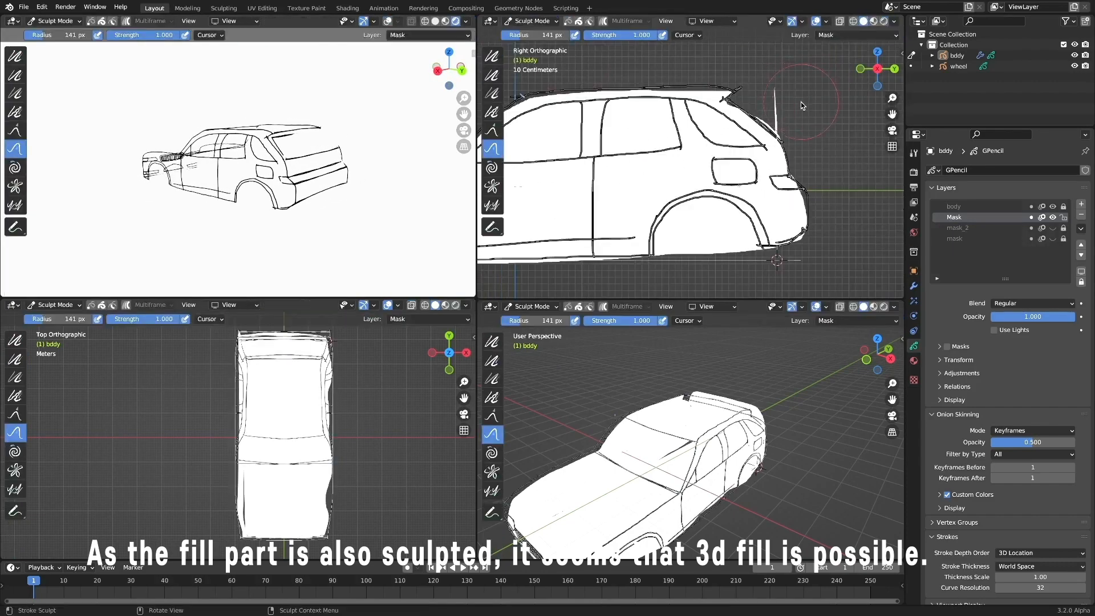
middle_drag(362, 218, 300, 216)
ctrl+middle_drag(577, 239, 577, 297)
ctrl+middle_drag(393, 502, 394, 451)
shift+middle_drag(394, 479, 391, 445)
click(23, 7)
click(27, 77)
key(ctrl+Tab)
Place the 3D cursor below the front bumper in the right view and set the perspective viewport to the front view.
ctrl+middle_drag(685, 422, 685, 490)
ctrl+middle_drag(622, 171, 622, 199)
shift+middle_drag(622, 183, 752, 178)
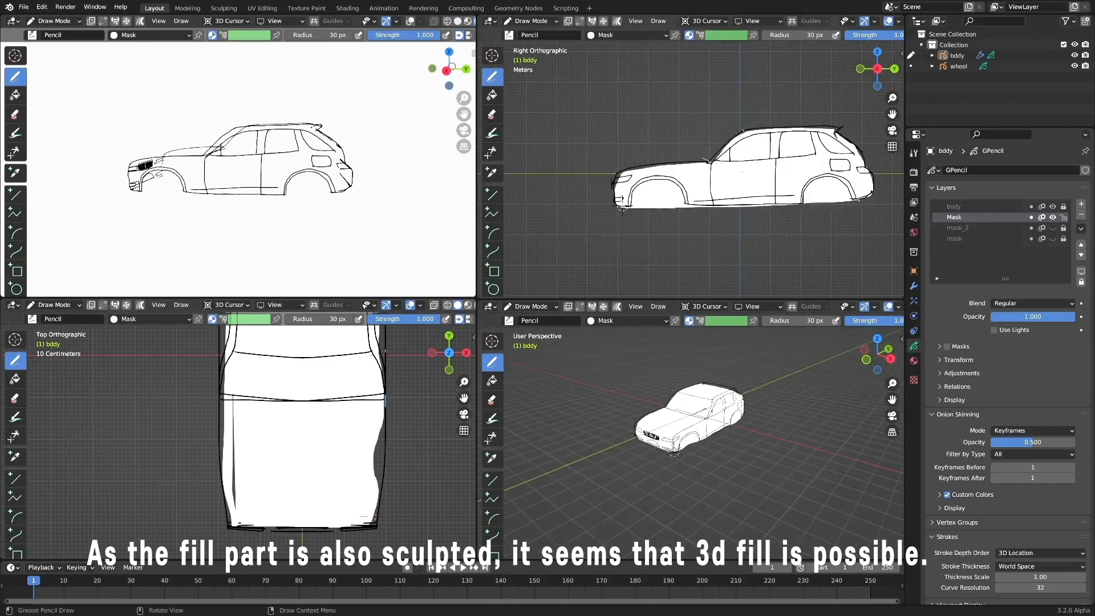
shift+right_click(622, 208)
alt+middle_drag(673, 434, 719, 411)
ctrl+middle_drag(684, 468, 685, 376)
shift+middle_drag(660, 325, 682, 383)
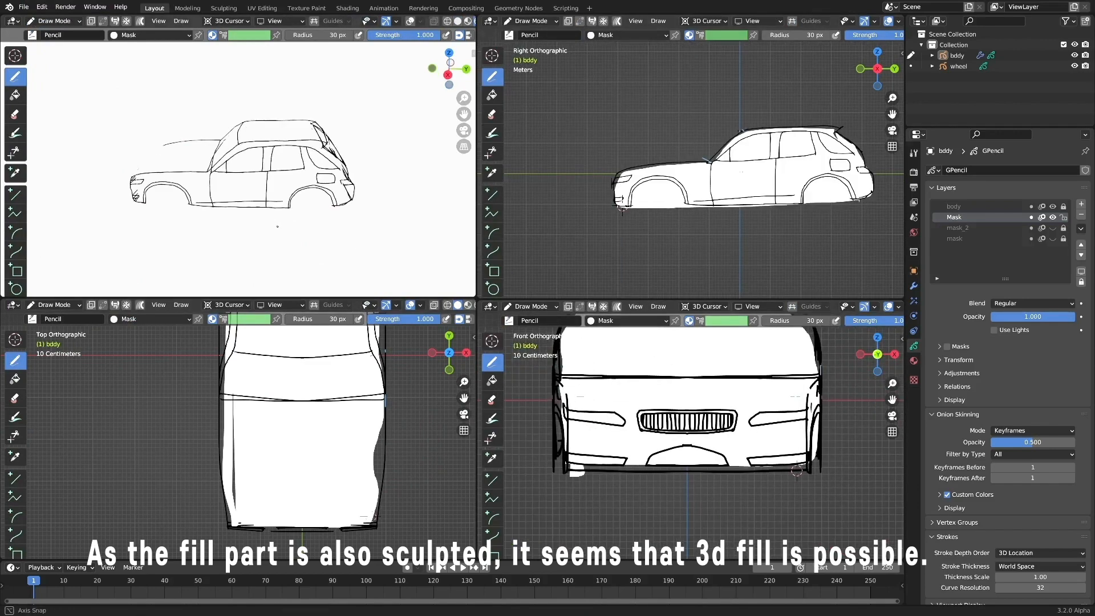
Adjust the Mask fill at the car's front in Sculpt Mode, save the file and return to Draw Mode.
key(ctrl+Tab)
key(KP_3)
scroll(626, 375, up, 3)
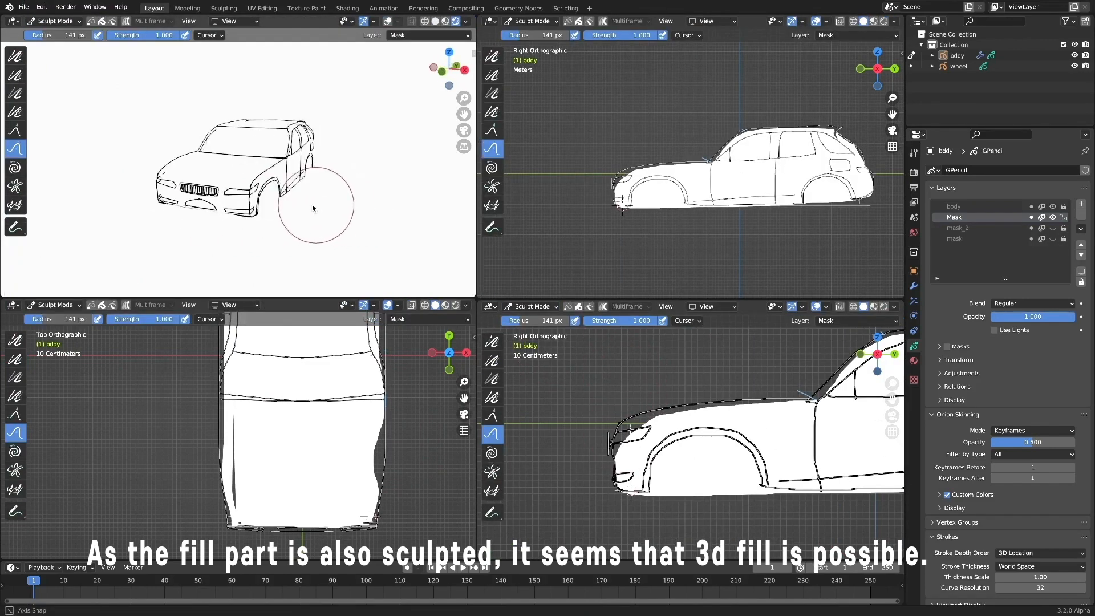
middle_drag(313, 208, 315, 197)
scroll(827, 174, up, 3)
middle_drag(728, 157, 789, 183)
key(KP_1)
key(ctrl+Tab)
key(ctrl+s)
click(531, 22)
click(530, 69)
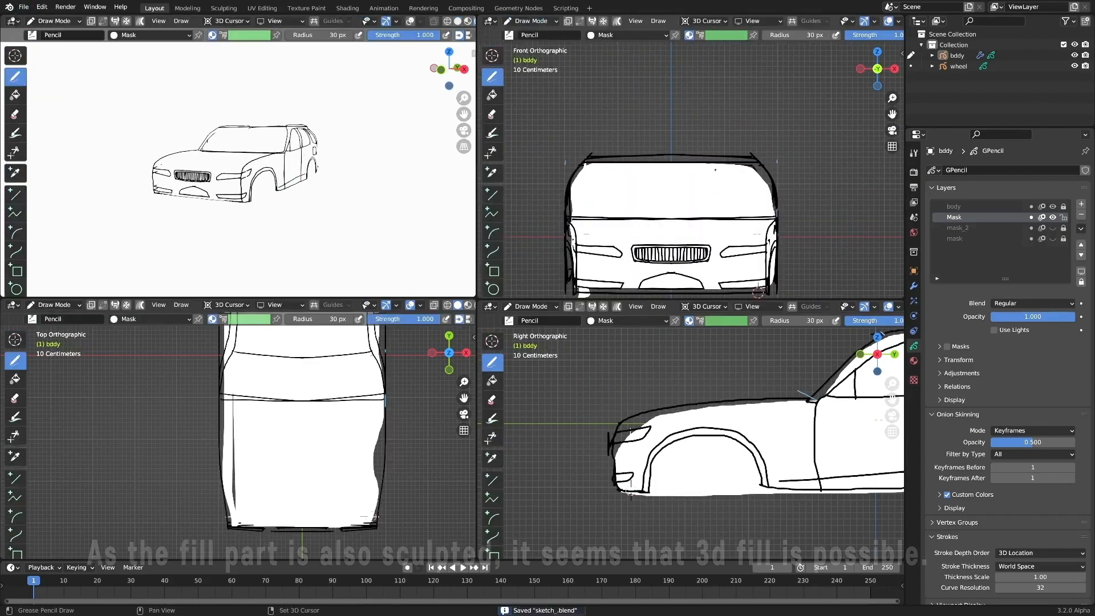
Place the 3D cursor at the upper windshield in the front view and save the file.
shift+right_click(725, 169)
ctrl+middle_drag(685, 377, 685, 454)
ctrl+middle_drag(296, 422, 297, 435)
shift+middle_drag(296, 399, 295, 482)
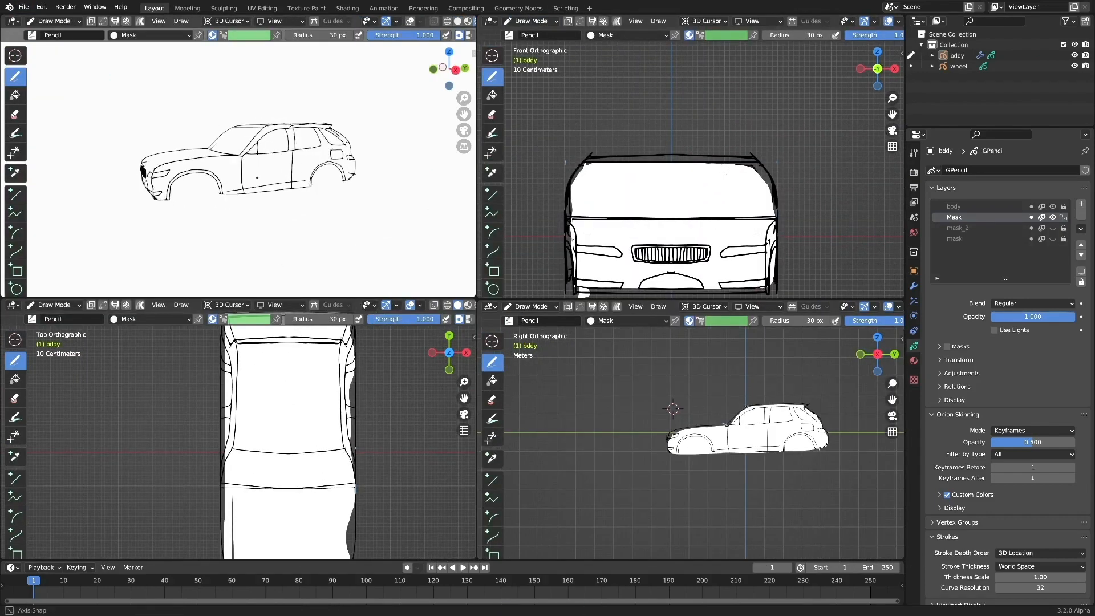
key(ctrl+s)
click(1053, 206)
click(1053, 206)
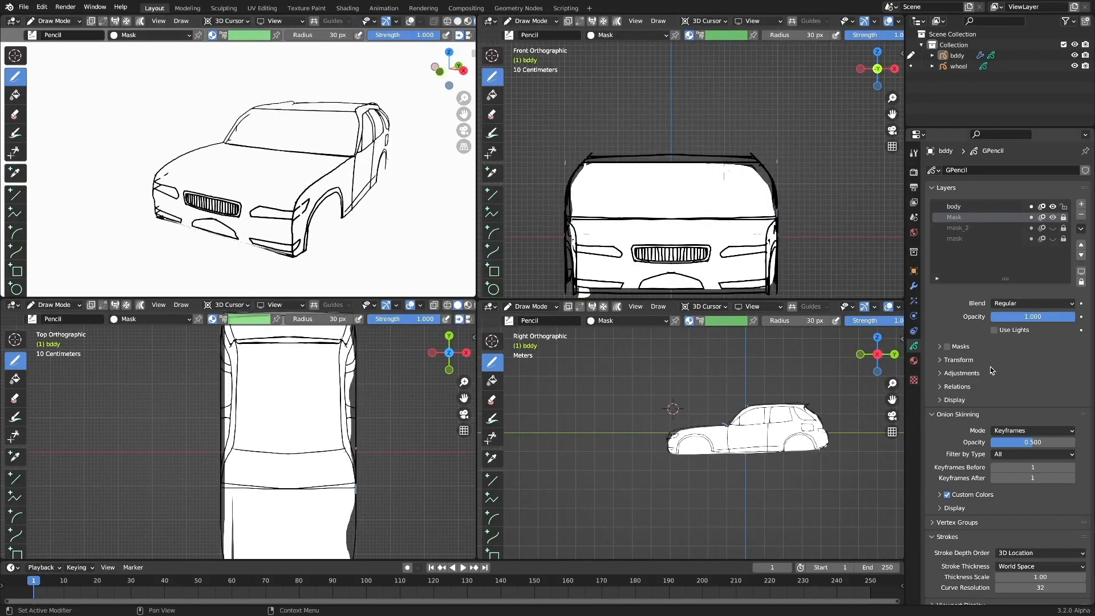
Select the body's first material and change the stroke placement for drawing.
click(914, 361)
click(964, 173)
click(229, 21)
click(227, 80)
click(914, 346)
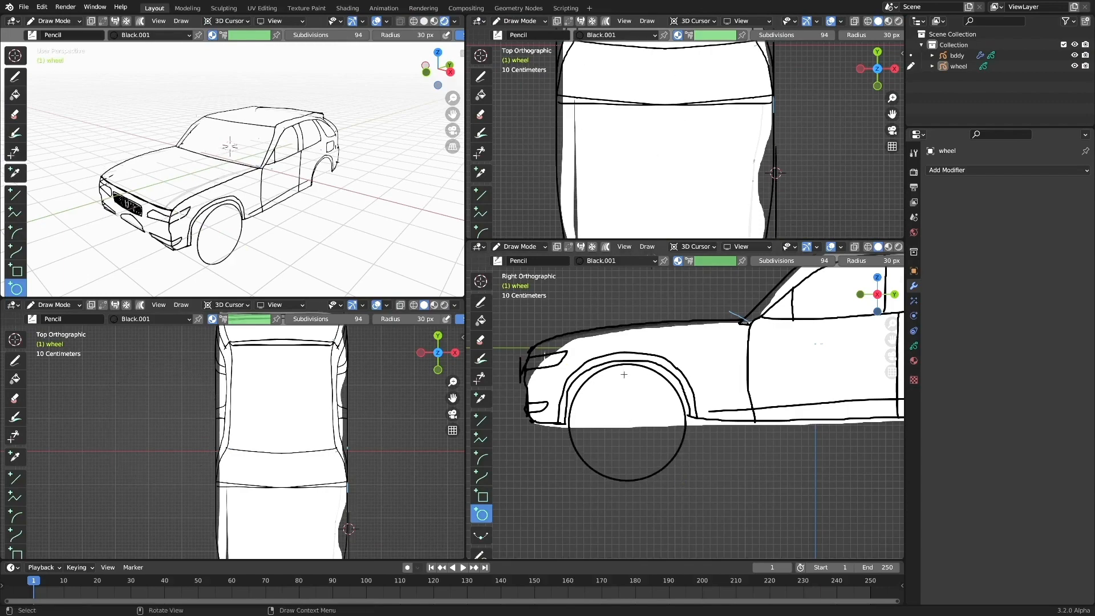
Extrude the wheel's circle into a ring of tread lines and along X to give the tire its width.
scroll(624, 375, down, 1)
key(Tab)
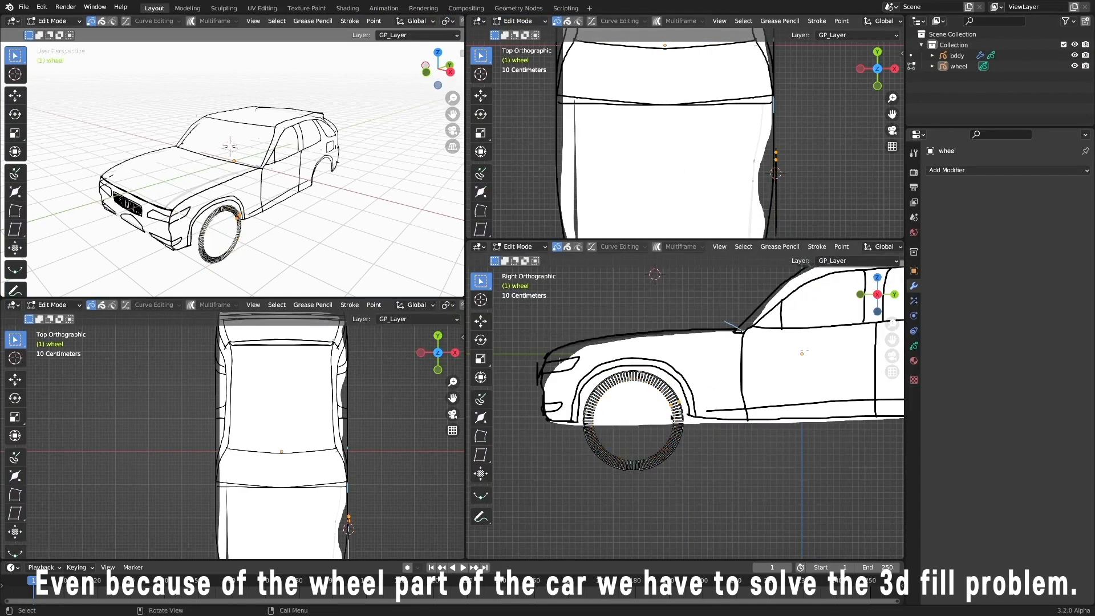
scroll(672, 418, up, 2)
key(ctrl+z)
key(ctrl+z)
key(e)
key(ctrl+i)
middle_drag(716, 468, 720, 415)
scroll(778, 450, down, 3)
key(e)
key(x)
click(758, 450)
Select all the wheel's stroke points and subdivide them.
middle_drag(320, 228, 334, 228)
middle_drag(621, 371, 678, 363)
key(a)
right_click(673, 363)
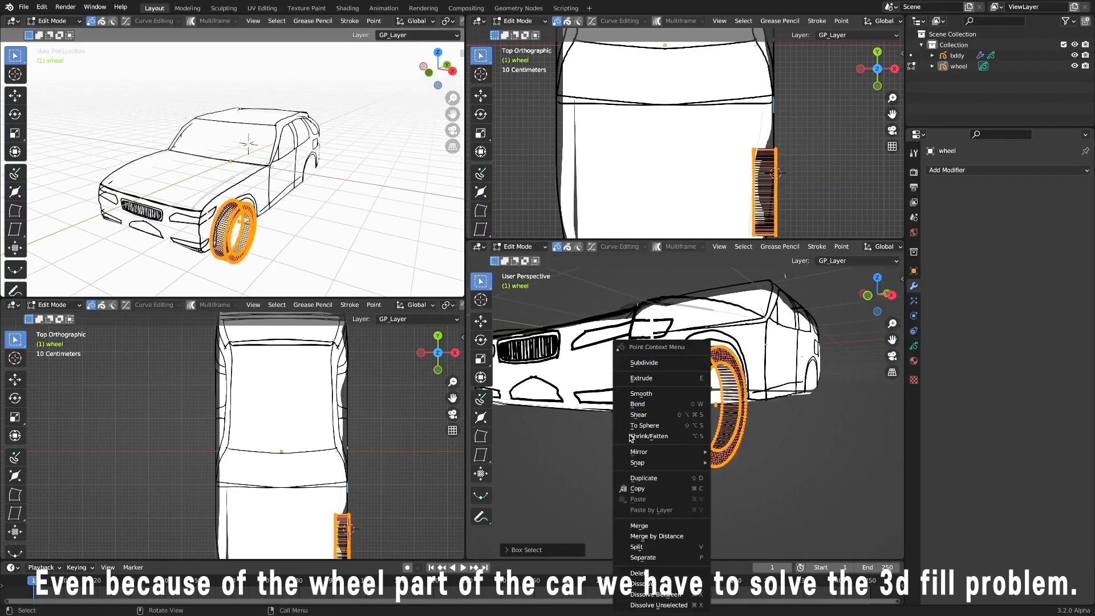
click(673, 363)
click(508, 550)
click(641, 466)
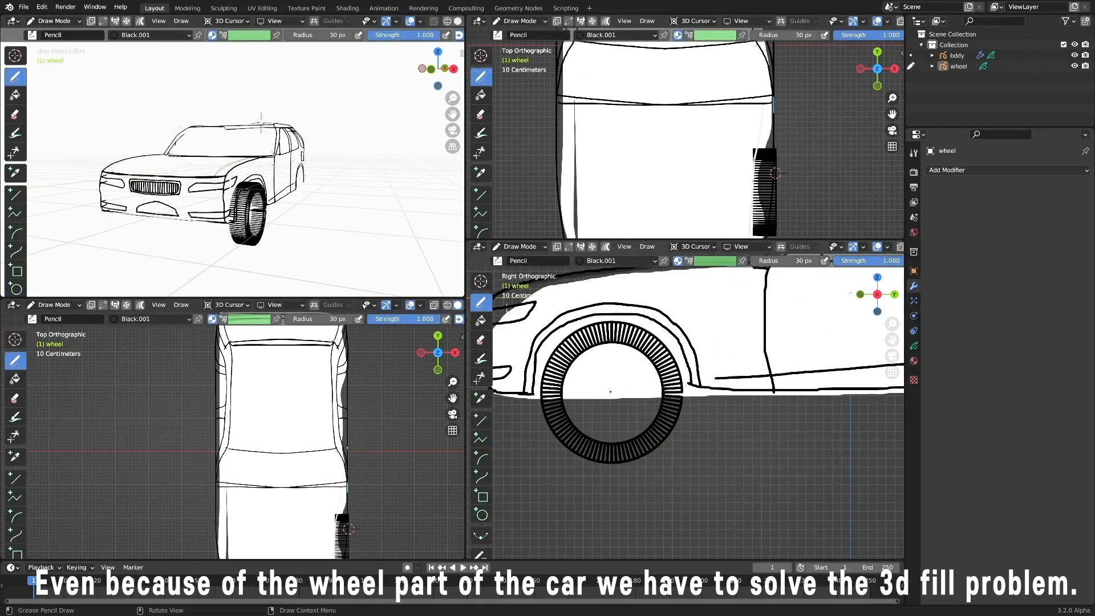
Draw the hub and the spoke openings inside the wheel ring on a new layer in the right view.
click(914, 346)
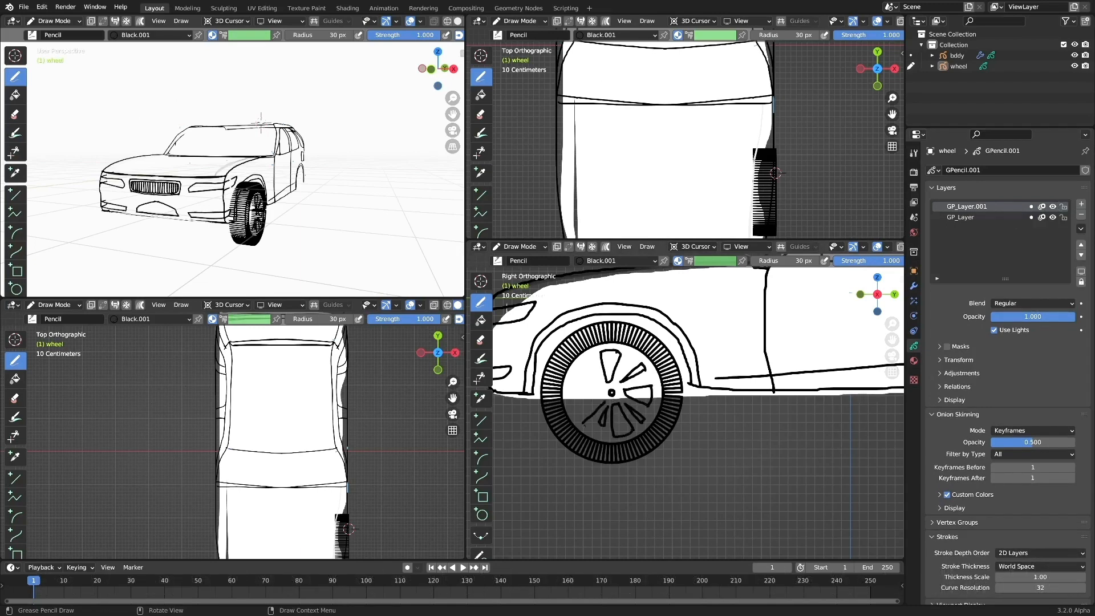
scroll(604, 376, down, 3)
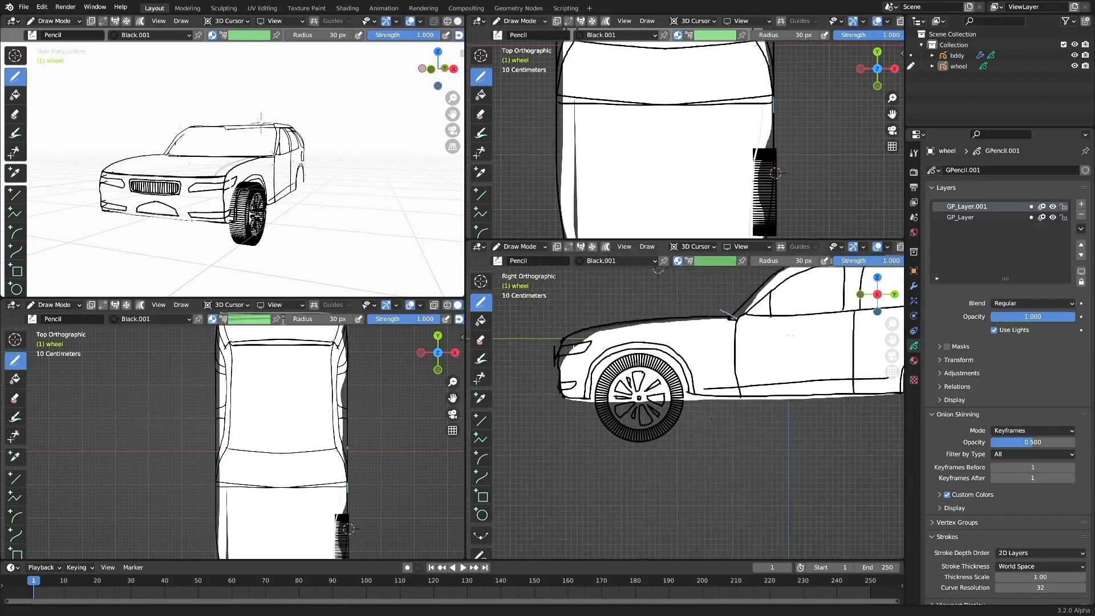
middle_drag(616, 376, 679, 394)
scroll(679, 394, down, 3)
Draw a filled disc with Material.001 on the plate layer, move it onto the wheel rim and return to Object Mode.
middle_drag(319, 223, 282, 225)
scroll(281, 224, up, 3)
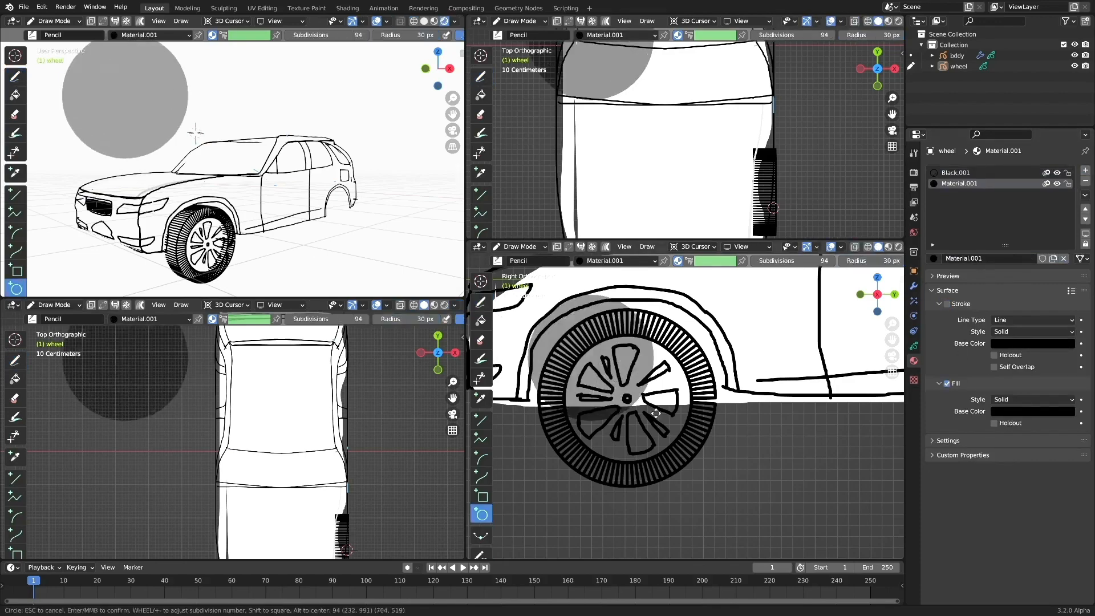
key(g)
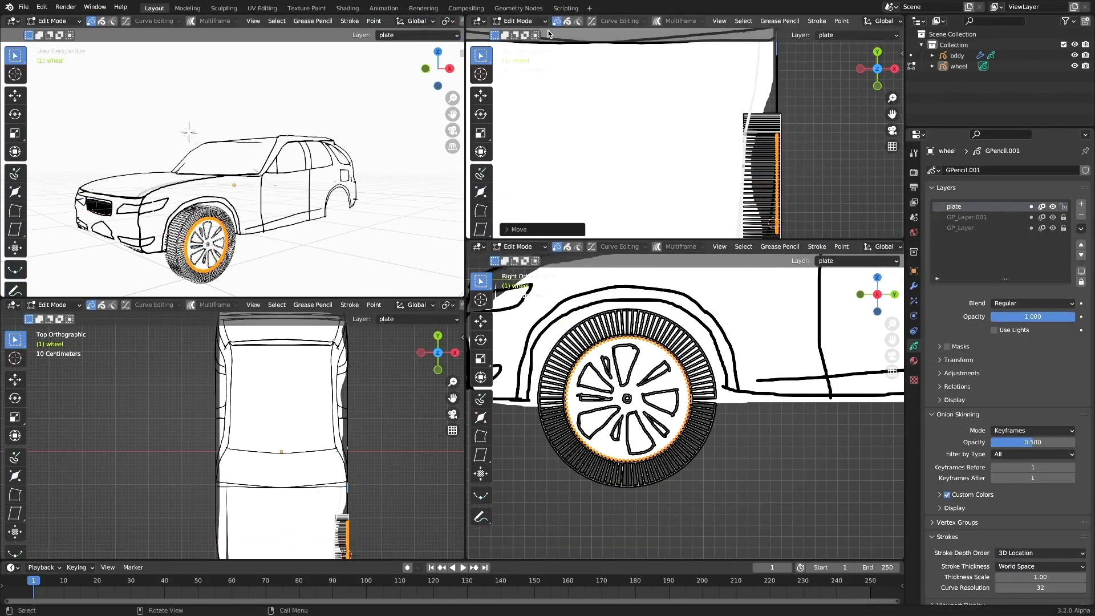
key(Tab)
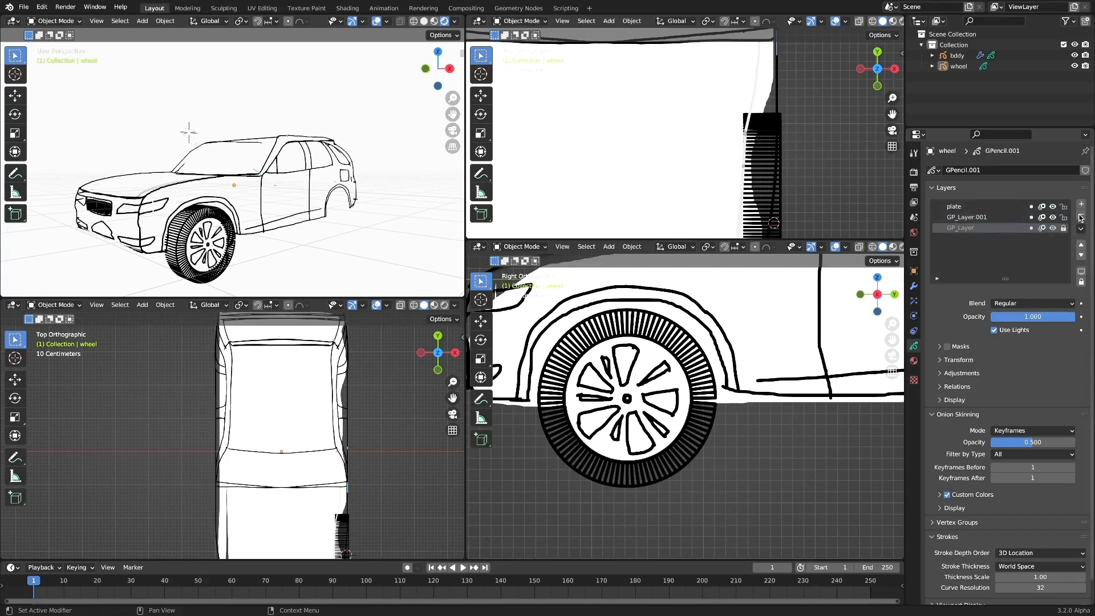
Switch the wheel to Draw Mode and select Material.001 for drawing.
click(521, 21)
click(520, 70)
click(914, 361)
click(964, 182)
click(914, 345)
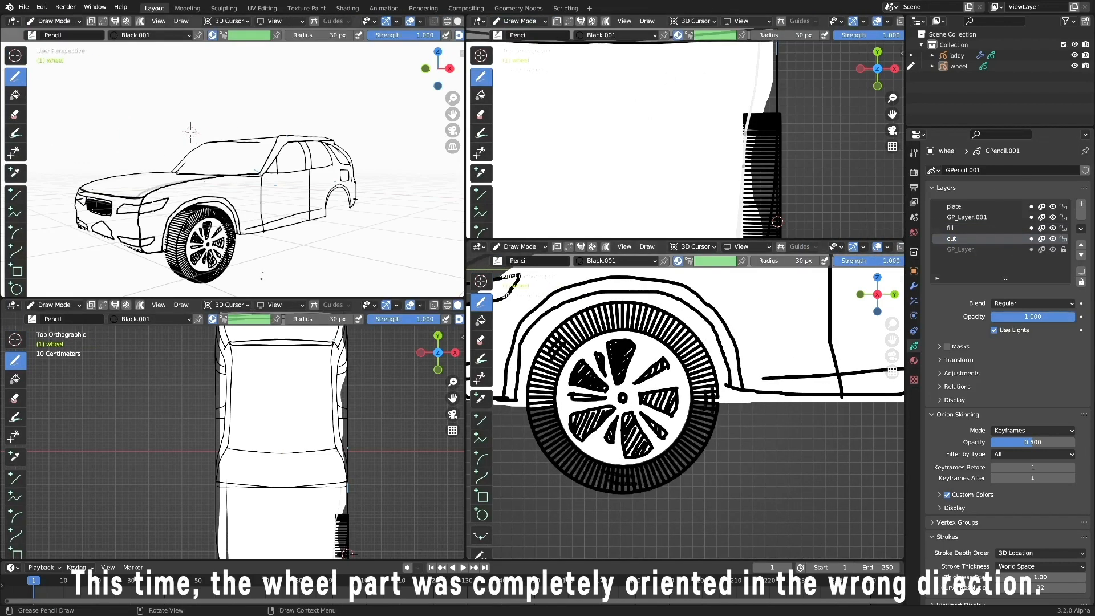
Weight paint the wheel's inner side with full weight in the front view.
middle_drag(673, 411, 742, 411)
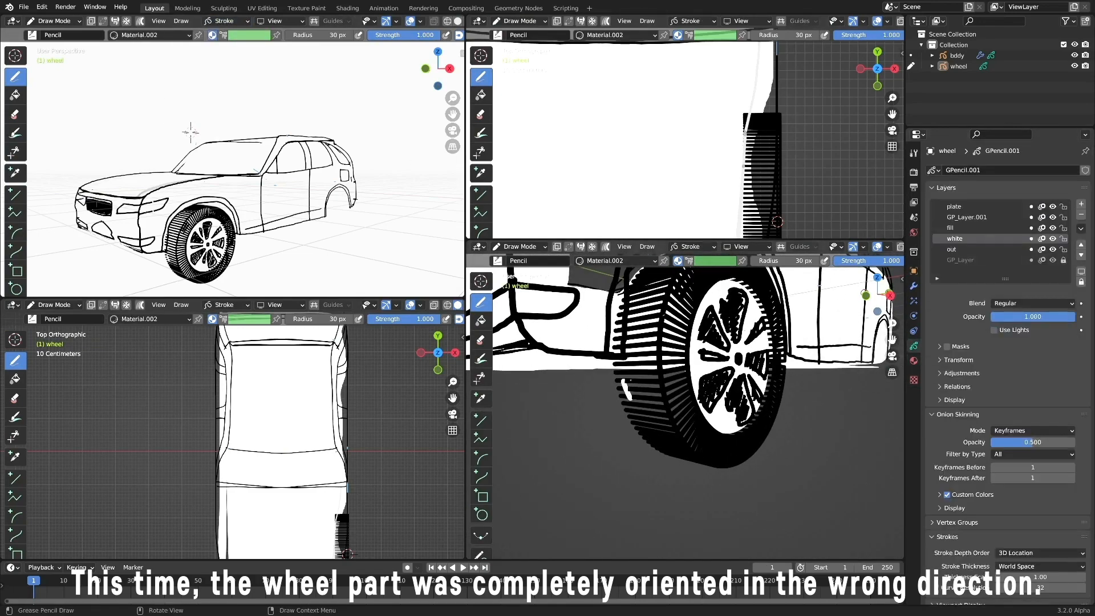
key(KP_1)
key(Tab)
key(ctrl+Tab)
drag(715, 379, 713, 328)
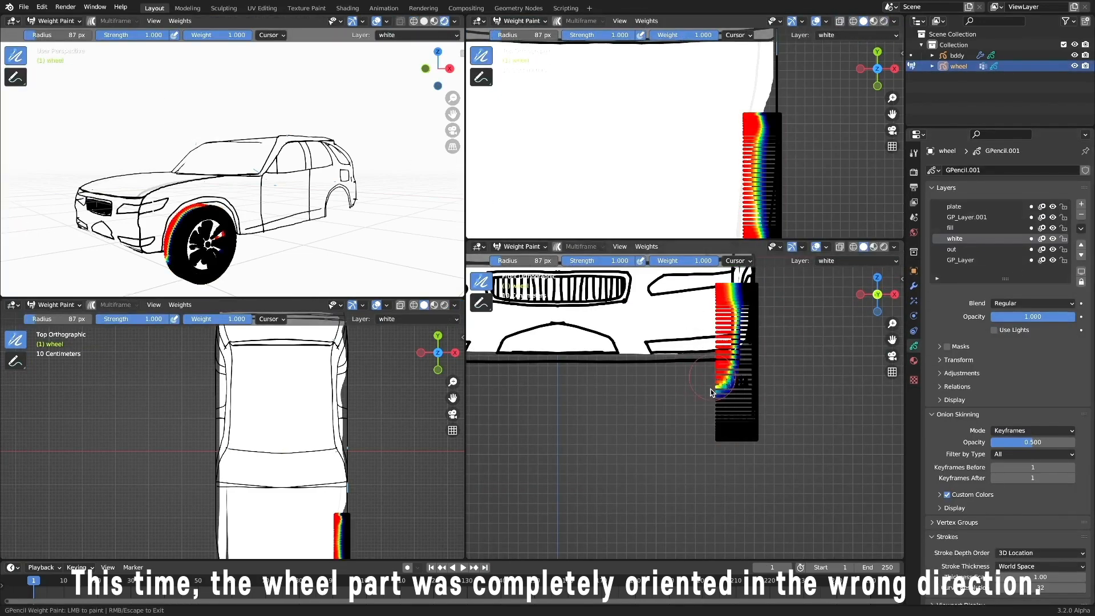
Add an Opacity modifier to the wheel with factor 0.00, limited to the vertex group Group.
key(ctrl+Tab)
click(914, 286)
click(1008, 170)
click(1055, 215)
click(1028, 312)
drag(1033, 230, 535, 228)
click(343, 257)
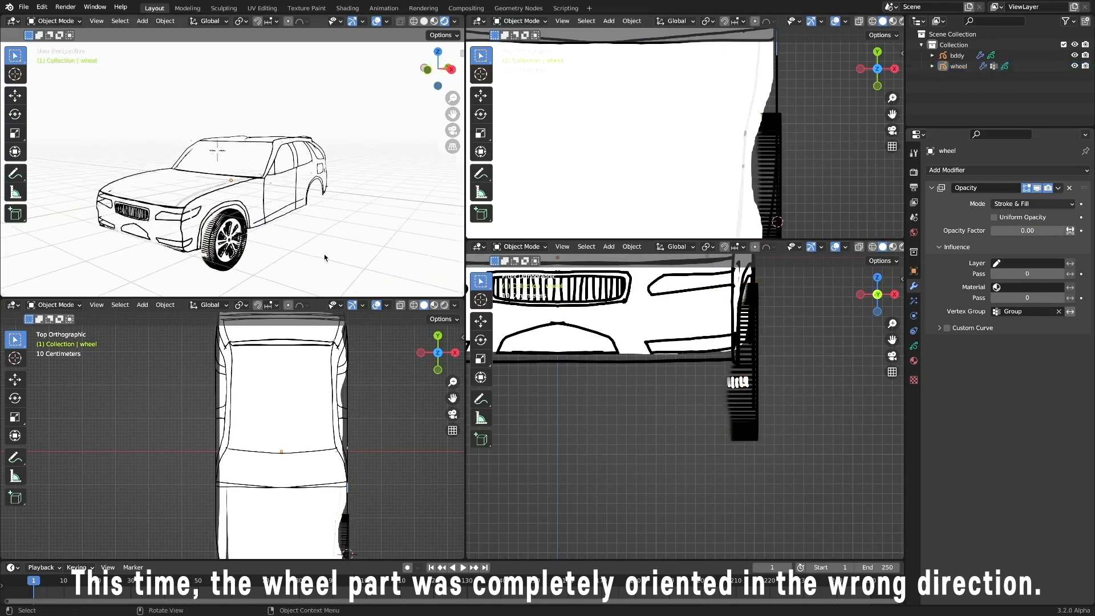
Hide the overlays in the rendered viewport and save the file.
middle_drag(325, 256, 320, 211)
click(377, 21)
key(super+s)
Select the wheel and set its origin to its geometry.
middle_drag(844, 410, 736, 416)
scroll(736, 416, down, 2)
click(697, 402)
click(914, 271)
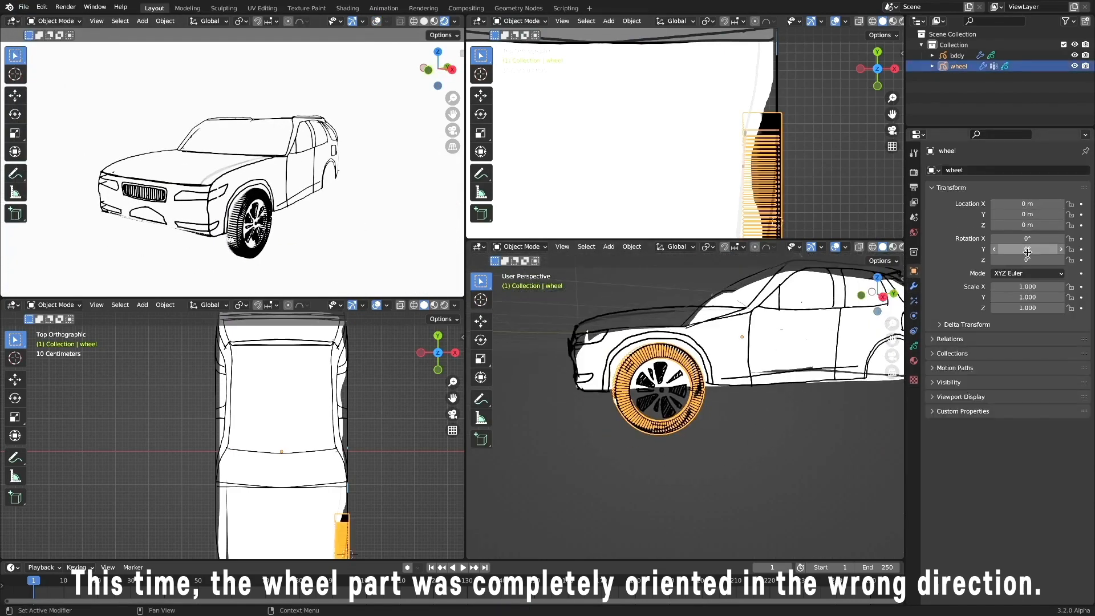
click(165, 21)
mouse_move(184, 44)
click(285, 55)
Drive the wheel's X rotation with the expression #frame*50.
mouse_move(1027, 238)
mouse_down()
mouse_move(1055, 239)
mouse_move(1028, 238)
mouse_up()
middle_drag(736, 421, 767, 416)
drag(1028, 239, 1049, 239)
double_click(1028, 239)
text(#fr)
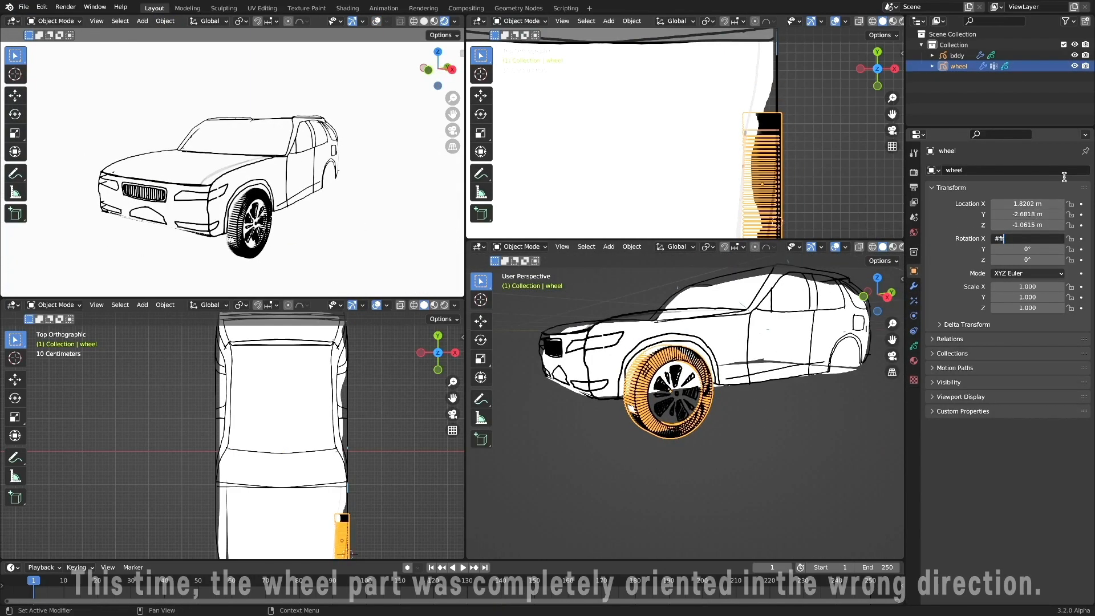
text(ame*50)
key(Return)
Play the animation and examine the spinning wheel from different angles.
key(space)
key(space)
key(Return)
key(space)
middle_drag(308, 230, 331, 246)
key(space)
Inspect the wheel's weighting in Weight Paint mode from the front and at an angle.
key(KP_1)
key(ctrl+Tab)
click(914, 346)
click(520, 21)
click(519, 35)
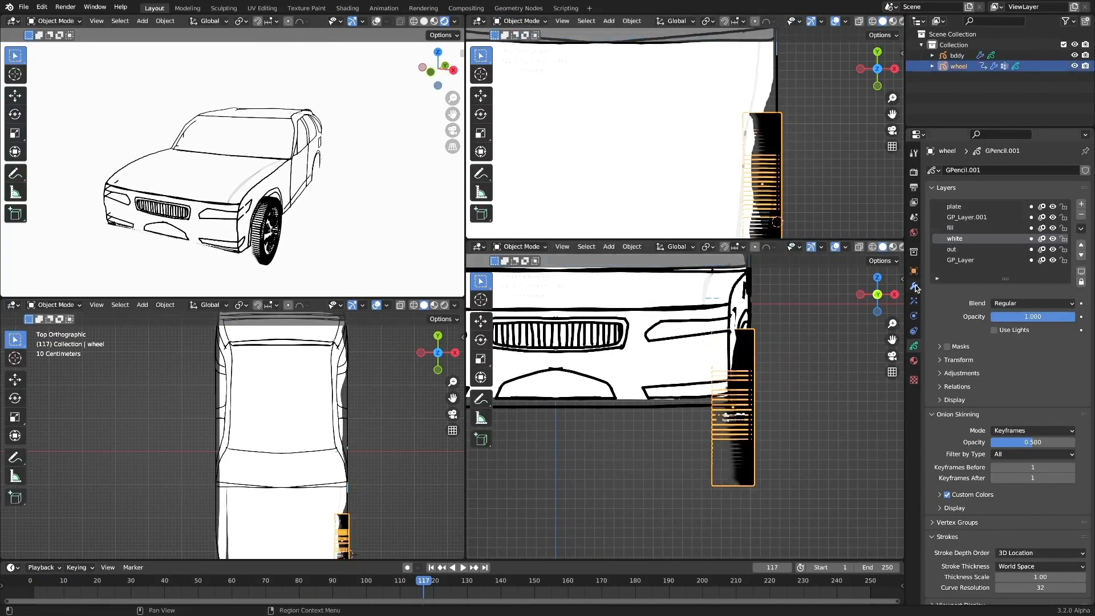
click(914, 286)
click(520, 21)
click(519, 78)
mouse_move(753, 371)
middle_down()
mouse_move(795, 439)
mouse_move(825, 403)
mouse_move(713, 393)
middle_up()
Try removing the wheel's Opacity modifier and play the animation in Object Mode.
click(1073, 186)
click(521, 21)
click(520, 34)
key(space)
key(space)
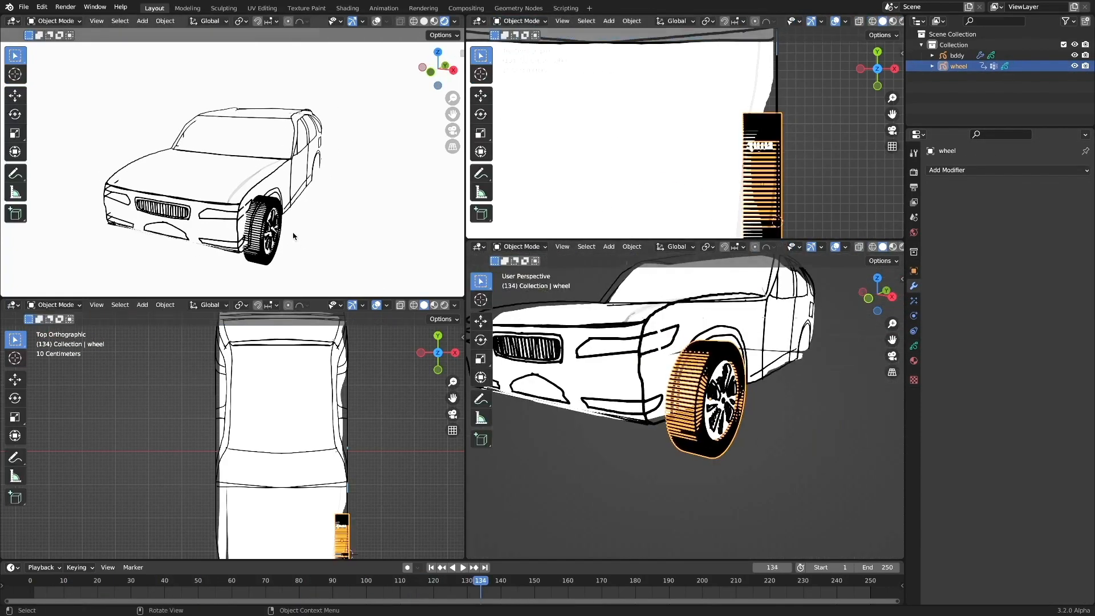
middle_drag(293, 234, 286, 235)
Inspect the wheel's strokes in Edit Mode from the front and check its transform settings during playback.
key(KP_1)
key(Tab)
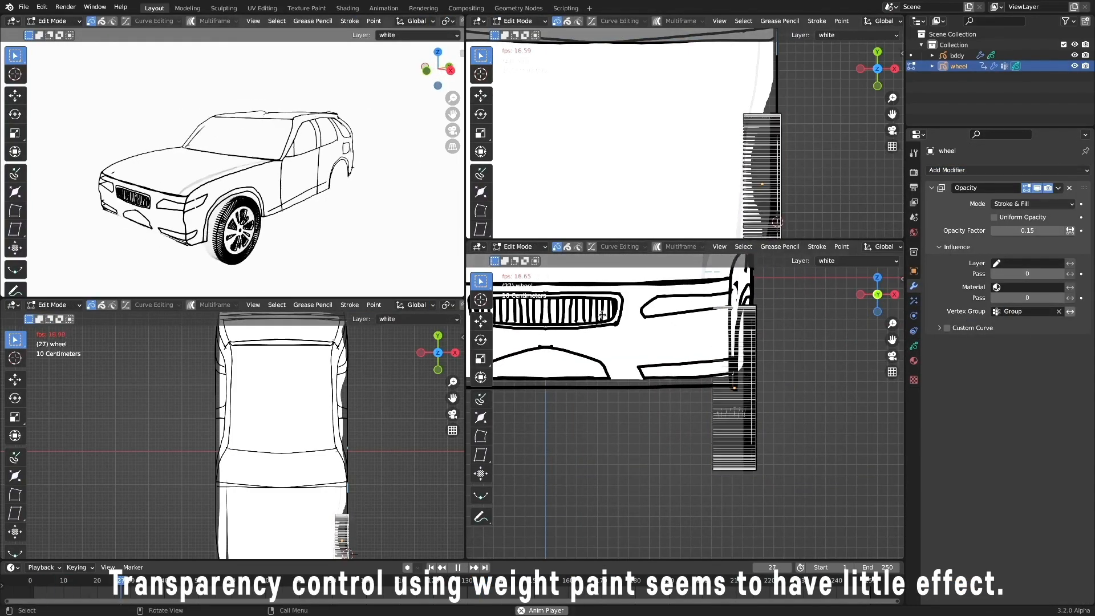
key(Tab)
click(914, 272)
key(space)
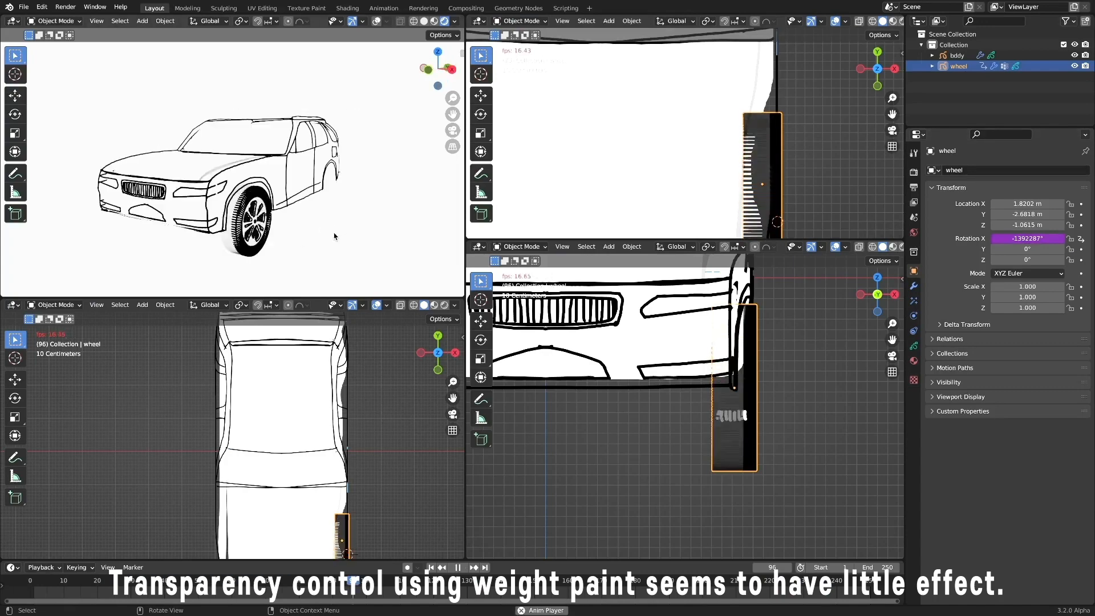
click(327, 241)
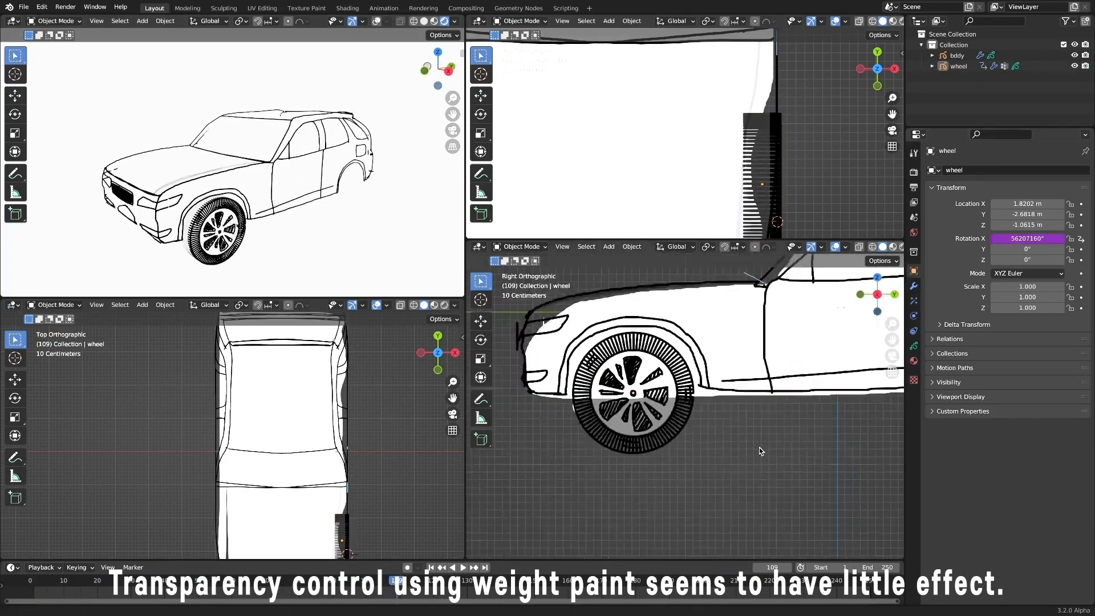
Duplicate the front wheel and move the copy along Y under the rear wheel arch.
key(shift+d)
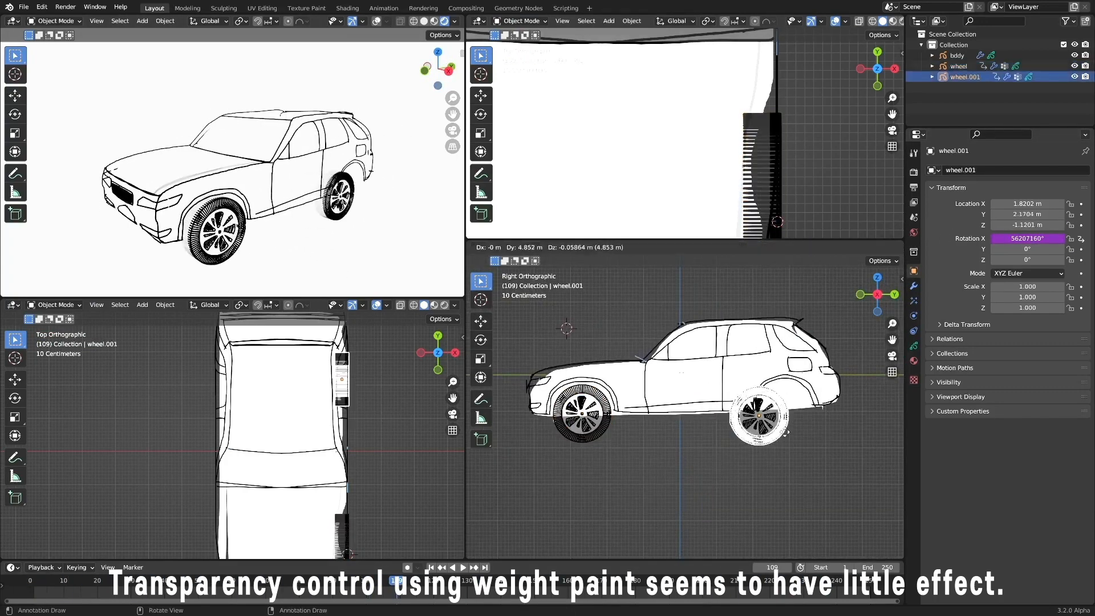
key(g)
key(y)
click(809, 435)
Duplicate the front wheel and move the copy to the opposite side of the car in the top view.
middle_drag(260, 239, 289, 242)
shift+middle_drag(338, 535, 368, 448)
click(368, 445)
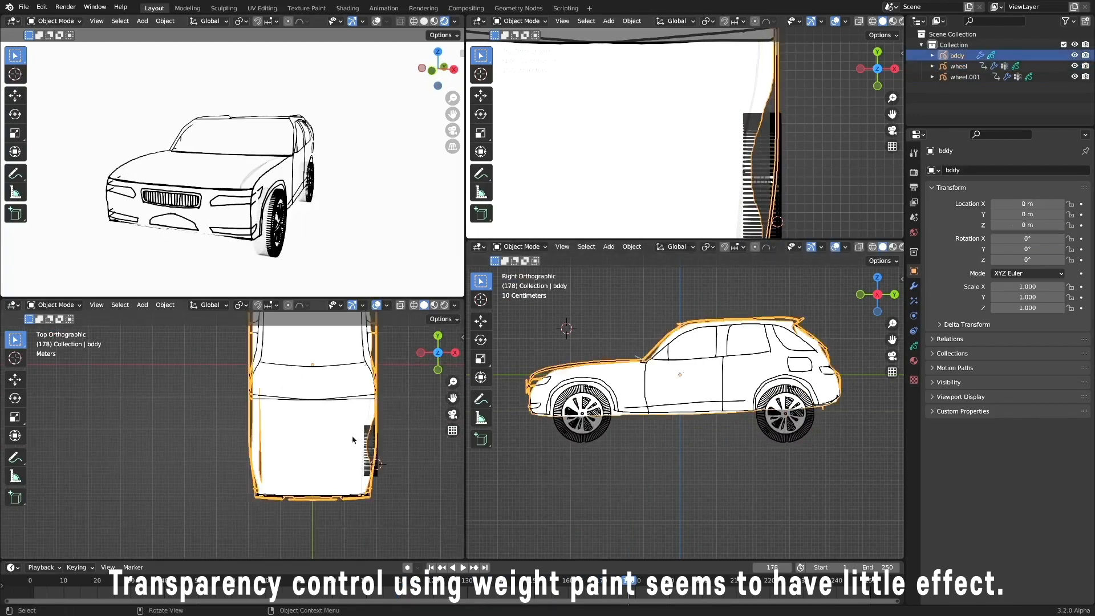
click(377, 447)
key(shift+d)
key(g)
click(258, 454)
click(283, 427)
middle_drag(309, 223, 339, 222)
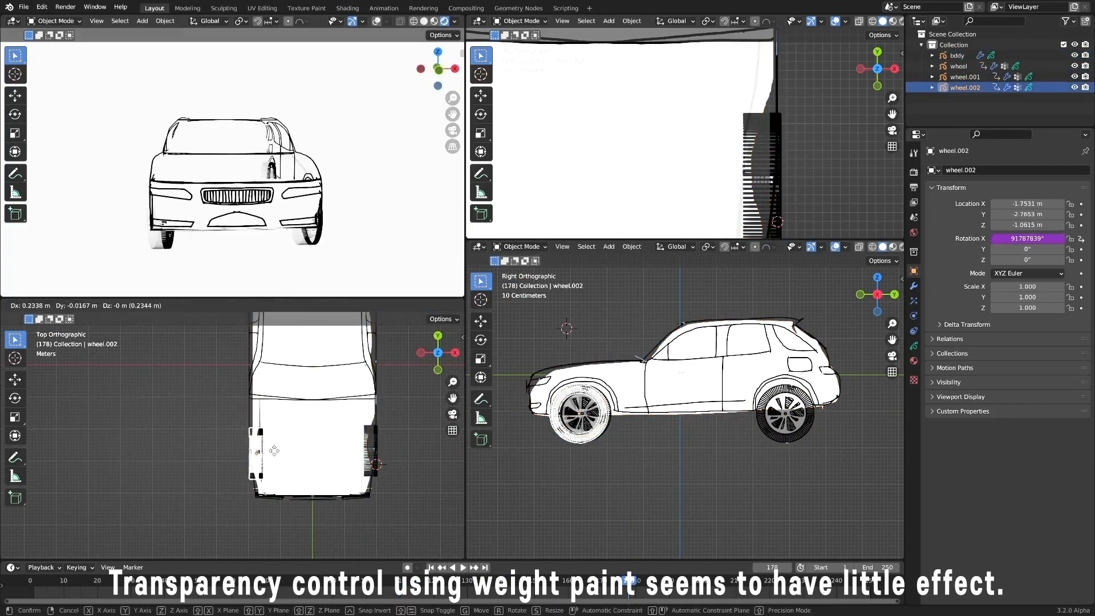
right_click(274, 451)
Shift the duplicated opposite wheel along X to about -1.67 m and check it from above.
middle_drag(394, 154, 291, 180)
key(g)
key(x)
click(273, 453)
middle_drag(302, 485, 267, 419)
middle_drag(182, 160, 228, 215)
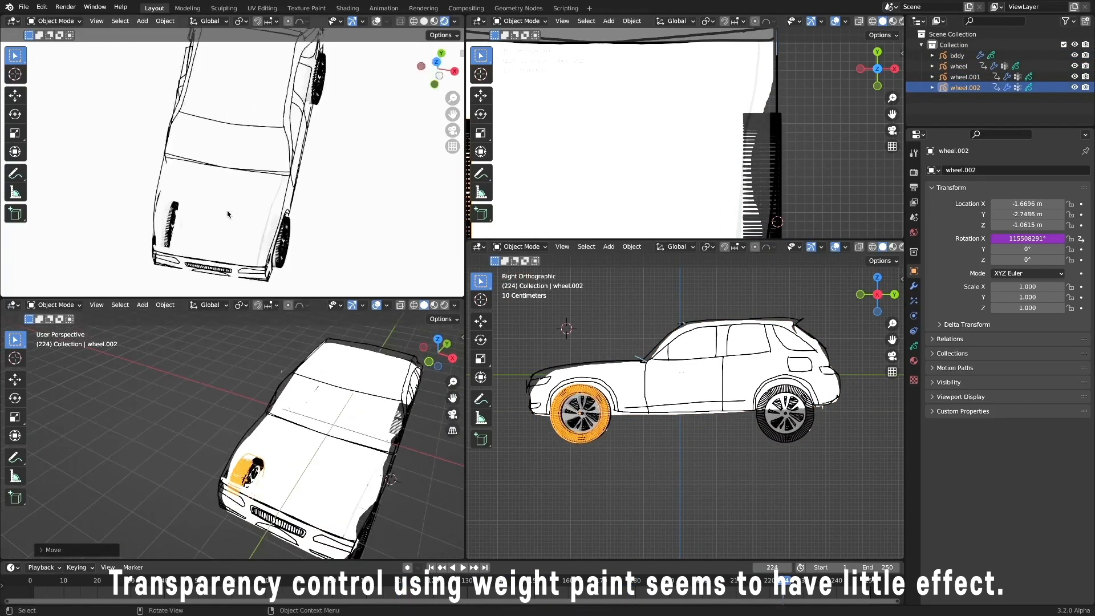
Replace the opposite wheel copy with Mirror modifiers on the X axis, using an Empty as the mirror object.
key(KP_7)
key(KP_1)
click(731, 199)
click(733, 191)
click(914, 286)
click(914, 360)
scroll(576, 422, up, 3)
middle_drag(320, 467, 269, 422)
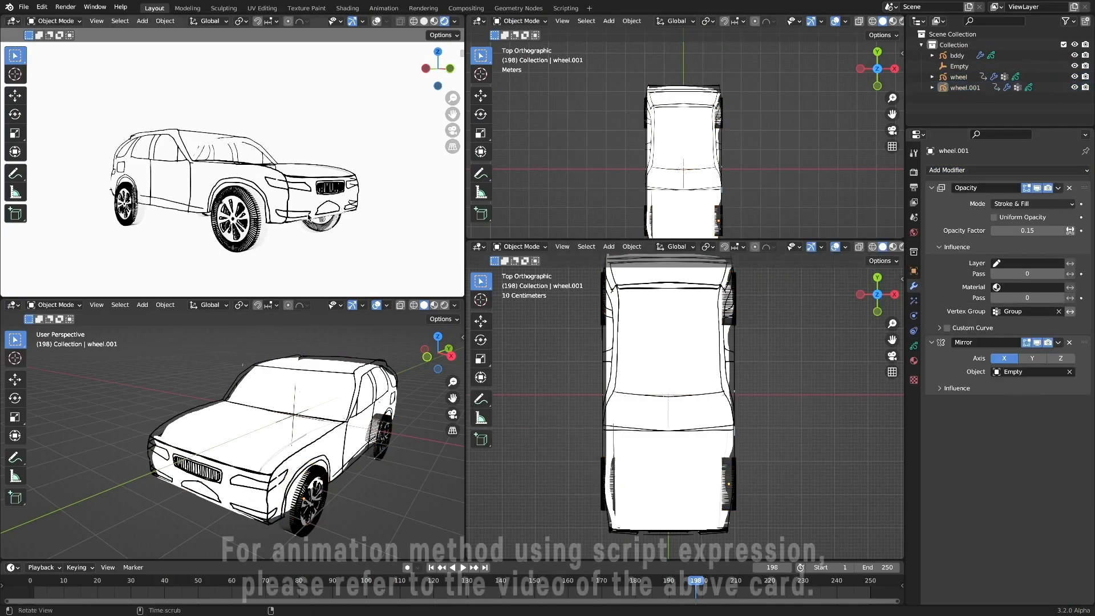
middle_drag(240, 234, 283, 234)
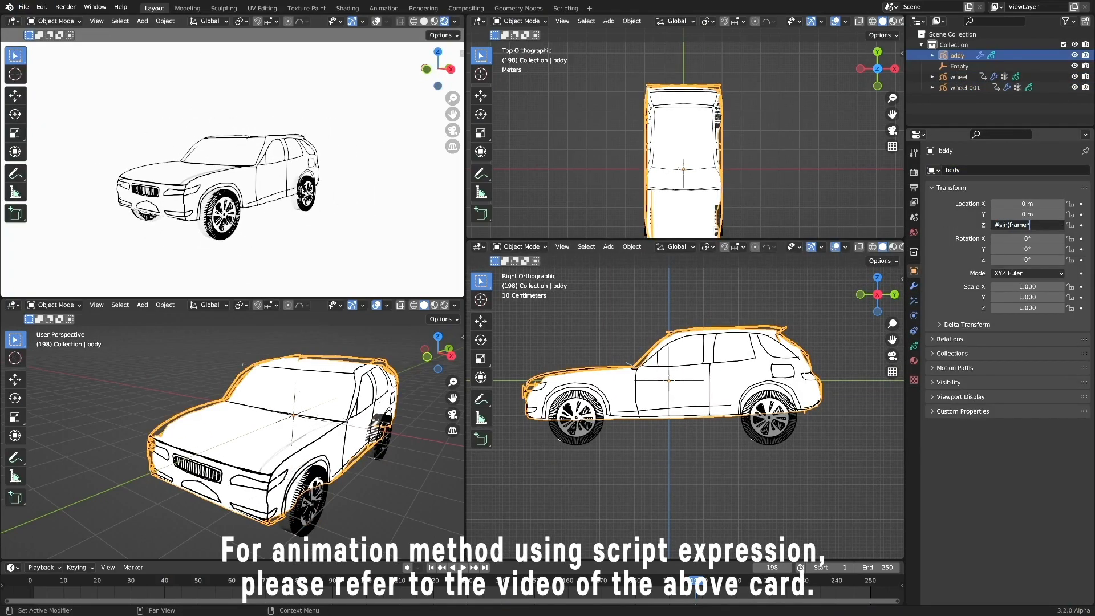
Drive the body's Z location with a #sin(frame*...) expression and adjust its numbers, entering 10.
key(Return)
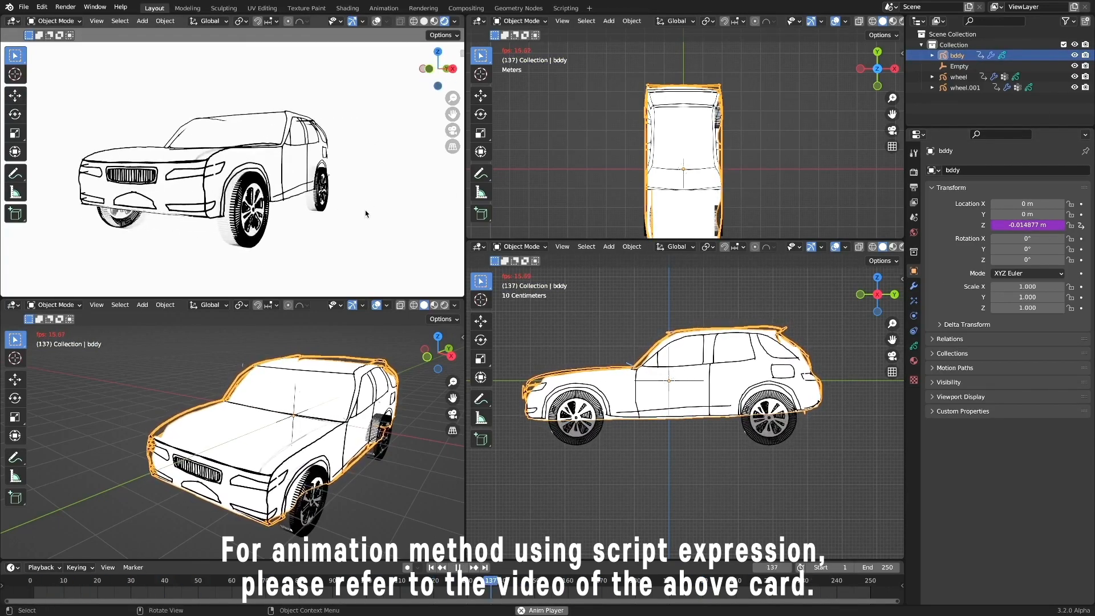
text(0)
key(Return)
click(1032, 226)
text(10)
key(Return)
click(330, 252)
Play the animation to examine the body's bounce from several angles and return to the first frame.
key(space)
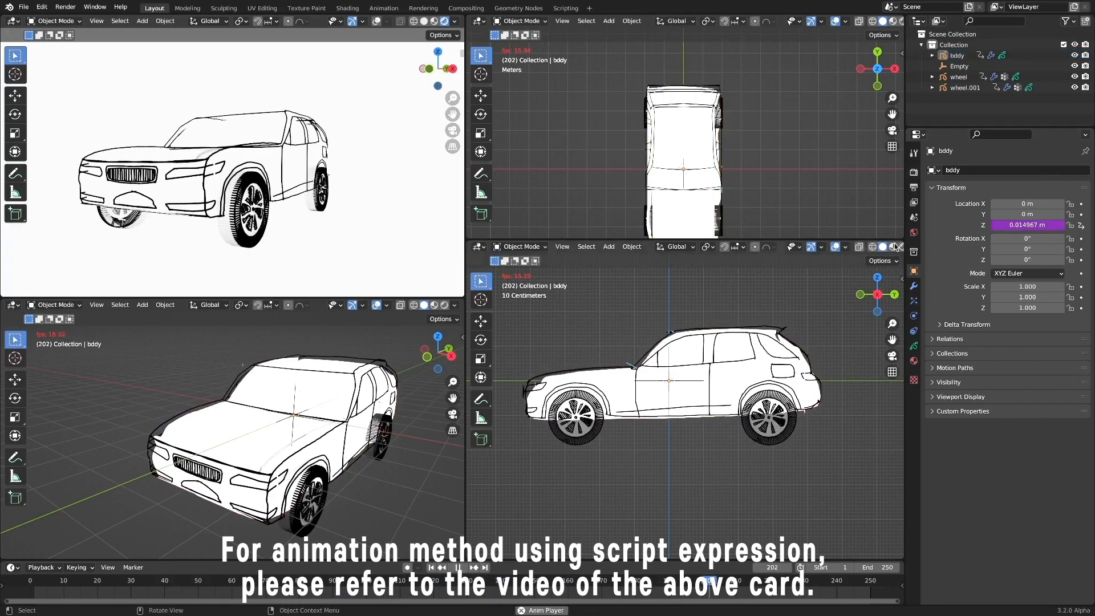
key(space)
click(313, 191)
key(space)
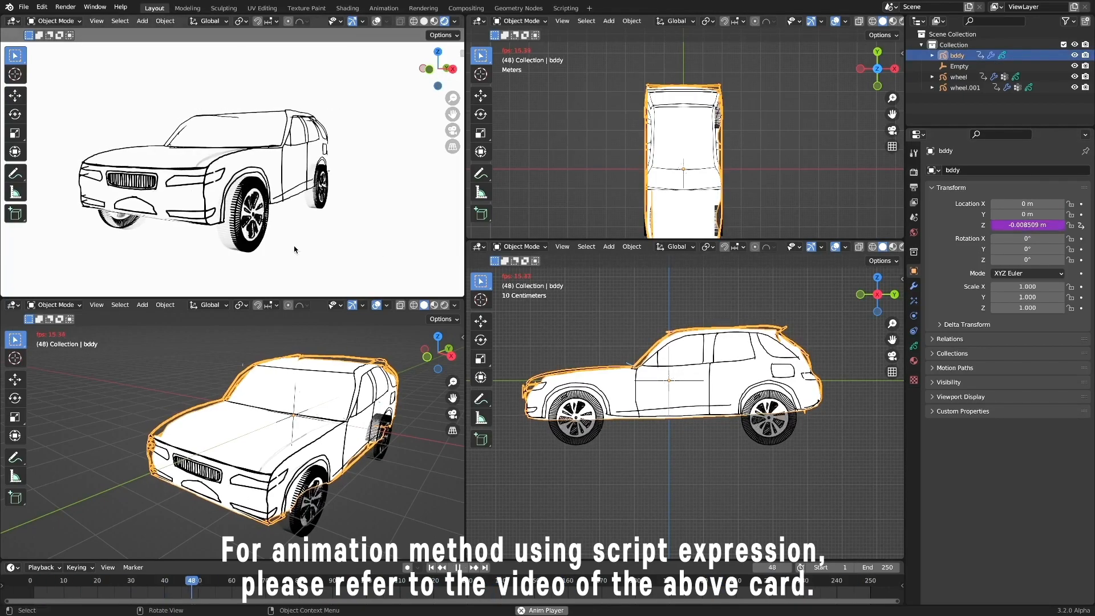
middle_drag(293, 247, 365, 249)
key(space)
key(shift+Left)
Add a blank Grease Pencil object below the wheels and draw a long straight lane line along Y.
key(KP_7)
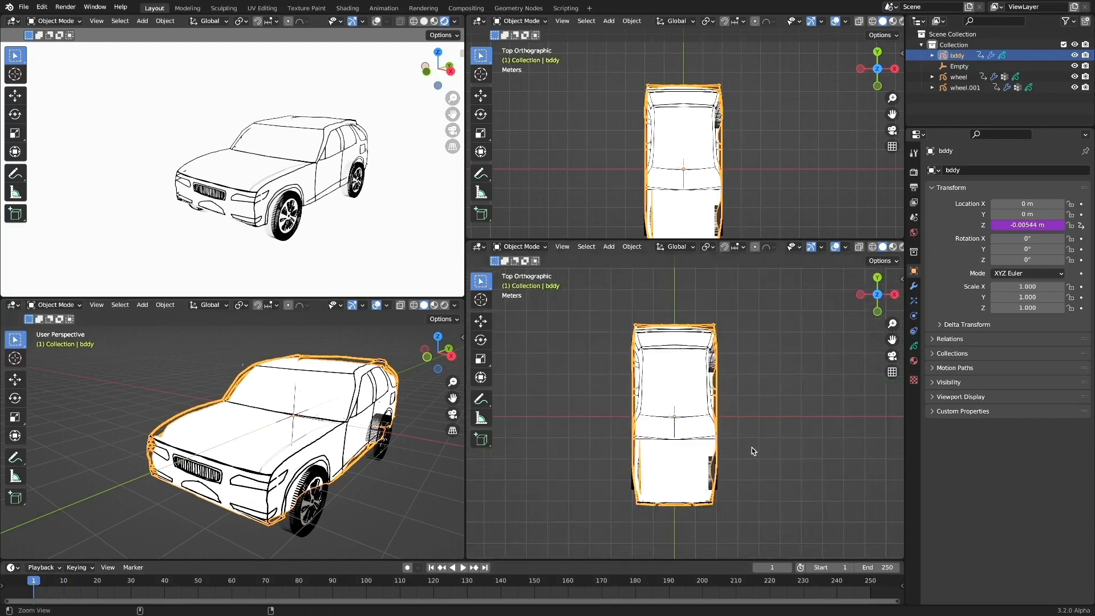
key(KP_3)
key(shift+a)
mouse_move(757, 299)
click(799, 298)
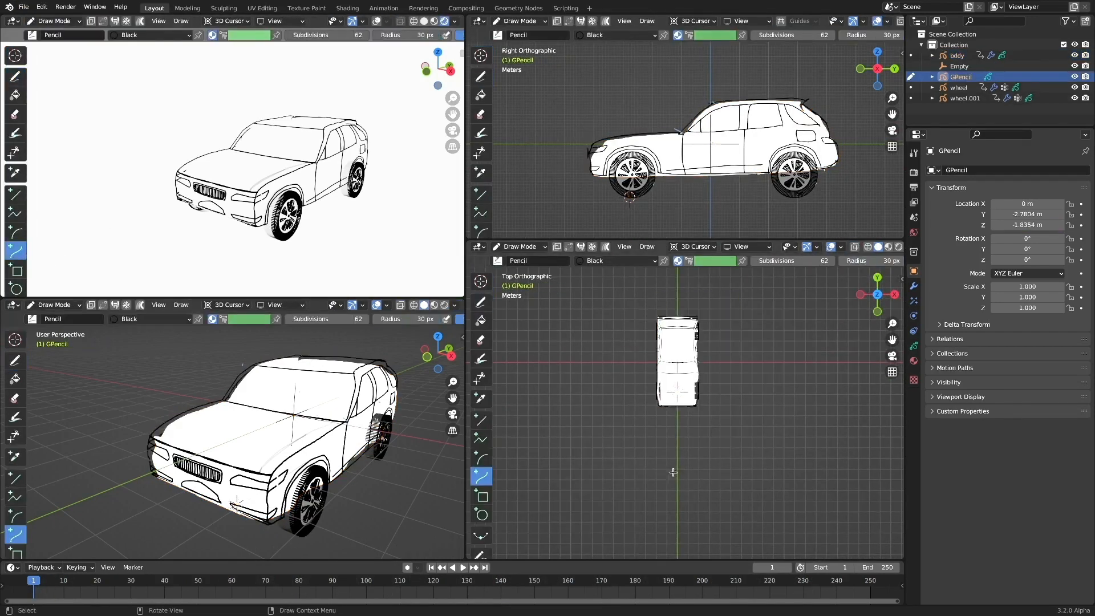
shift+drag(669, 519, 674, 253)
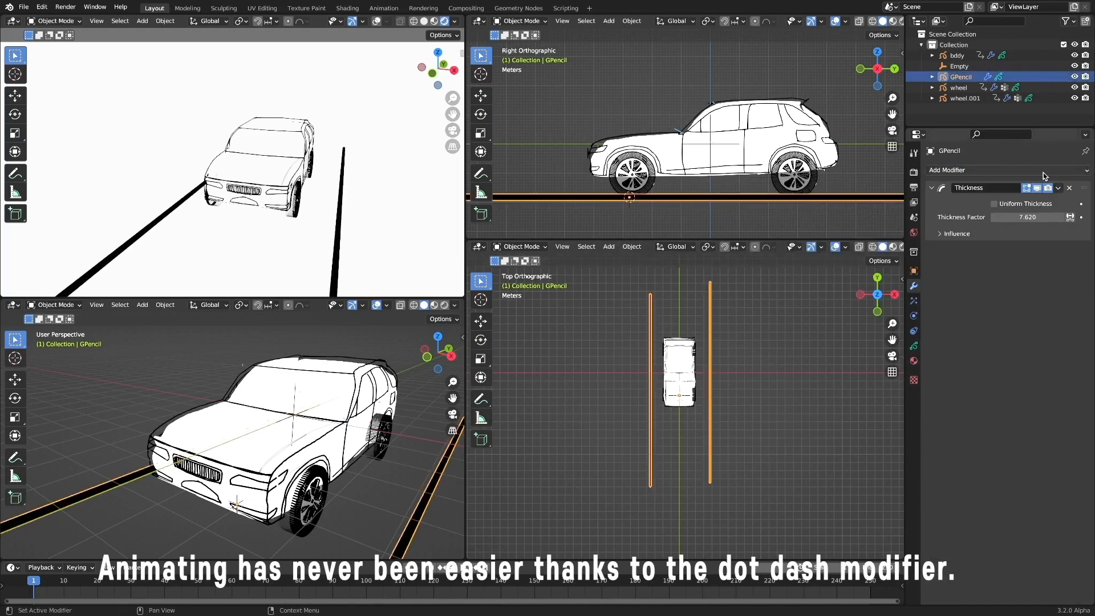
Give the lane lines a Dot Dash modifier with dash 4 and gap 7, driving its offset with #frame*.1.
click(1072, 330)
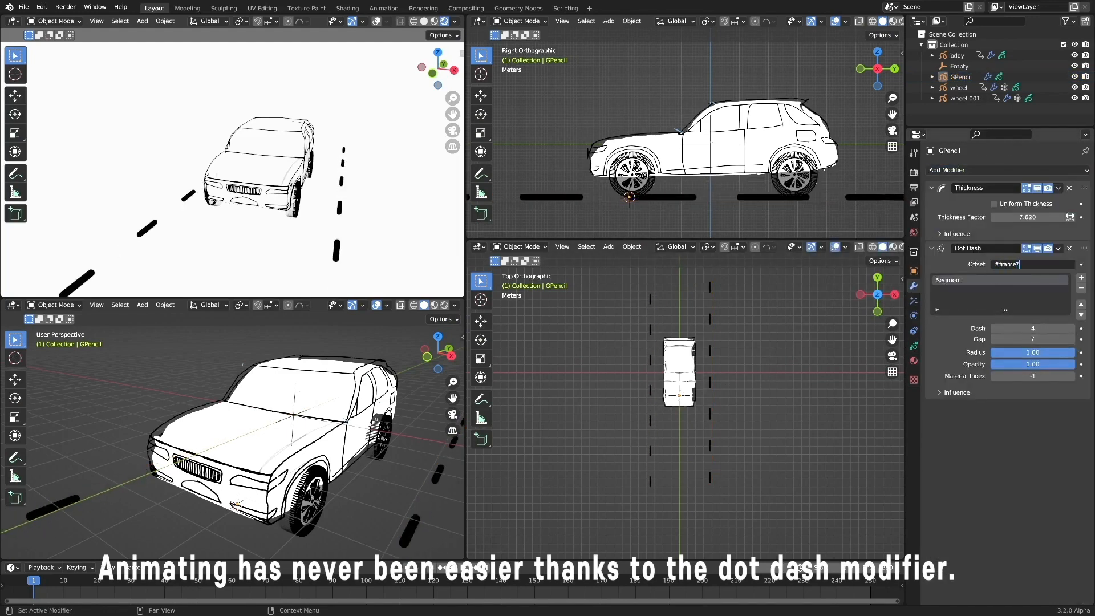
text(.1)
key(Return)
key(space)
Change the Dot Dash offset expression to -frame*.2 and play the animation.
double_click(1047, 261)
text(2)
key(Return)
key(space)
Speed up the dashes by setting the offset expression to -frame*3, and save the file.
double_click(1049, 263)
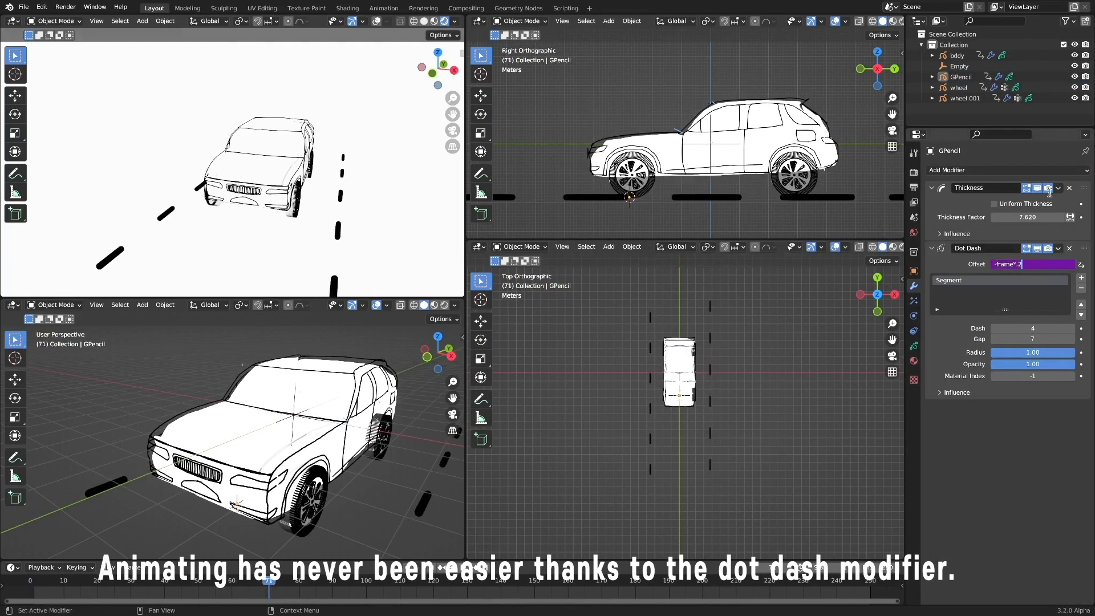
key(BackSpace)
key(BackSpace)
text(3)
key(Return)
key(space)
key(space)
key(ctrl+s)
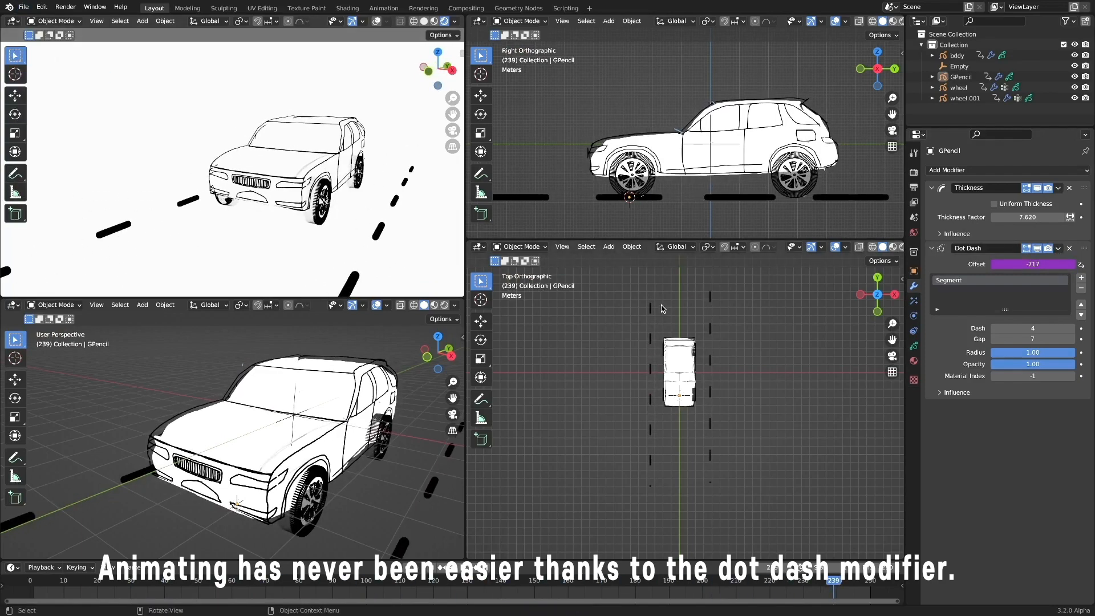
Tint the lane lines white with strength 0.70 and add an empty for the whole car in the front view.
scroll(663, 308, up, 2)
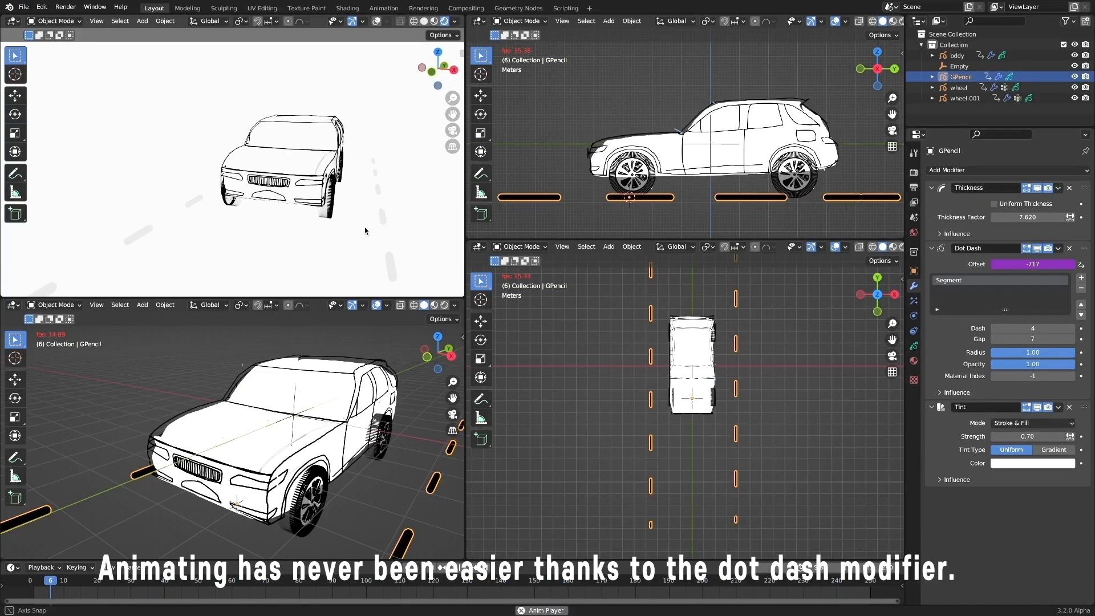
key(KP_1)
key(shift+a)
mouse_move(684, 221)
click(781, 221)
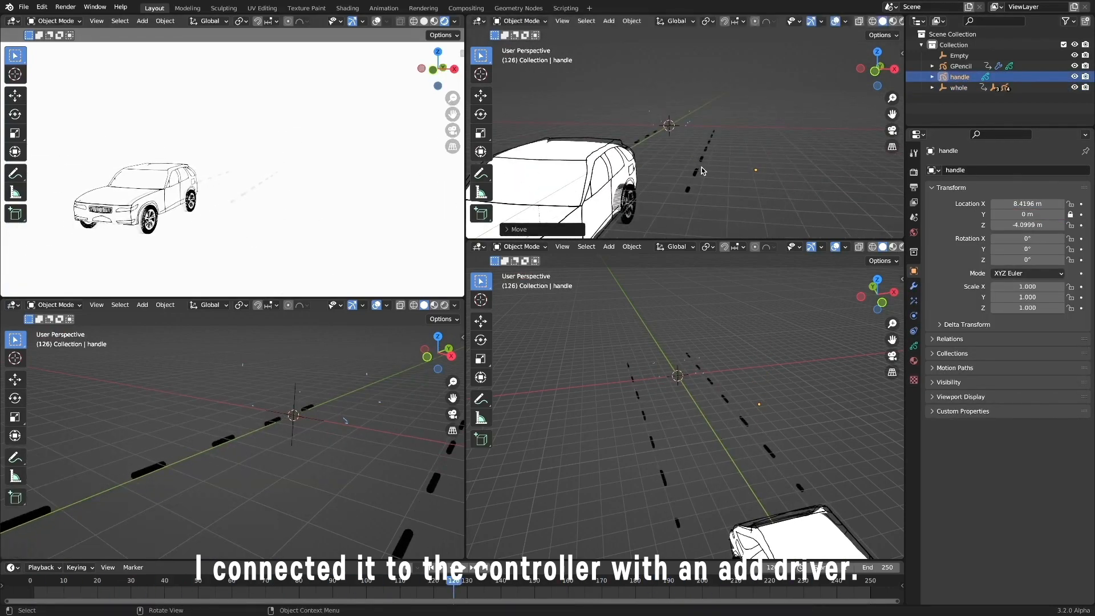
Draw a steering-wheel symbol in the handle object beside the car from the front view.
key(KP_1)
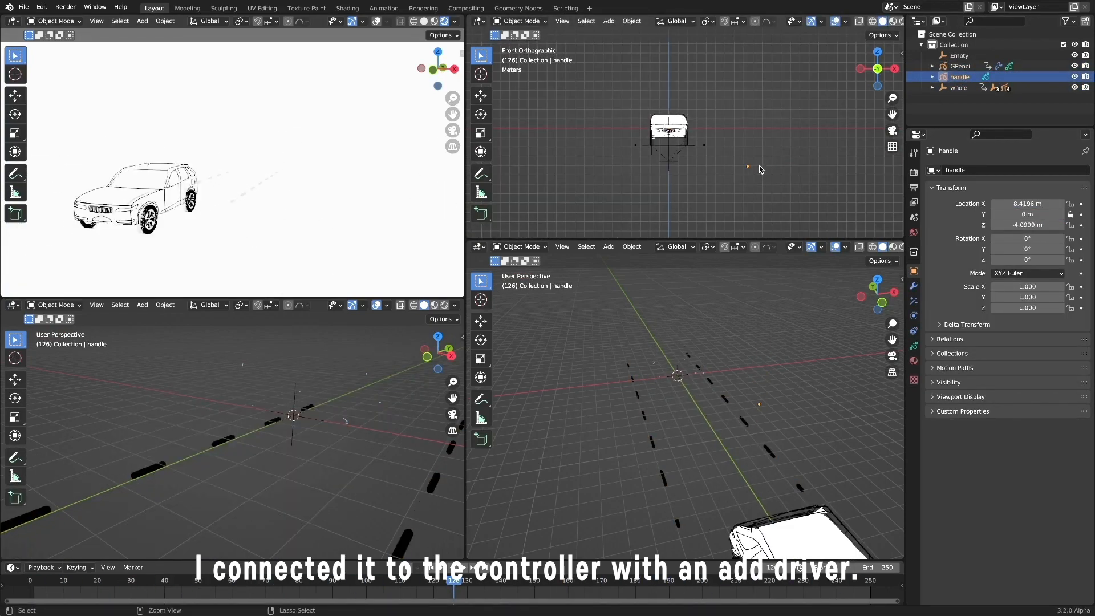
click(759, 162)
middle_drag(759, 422, 770, 441)
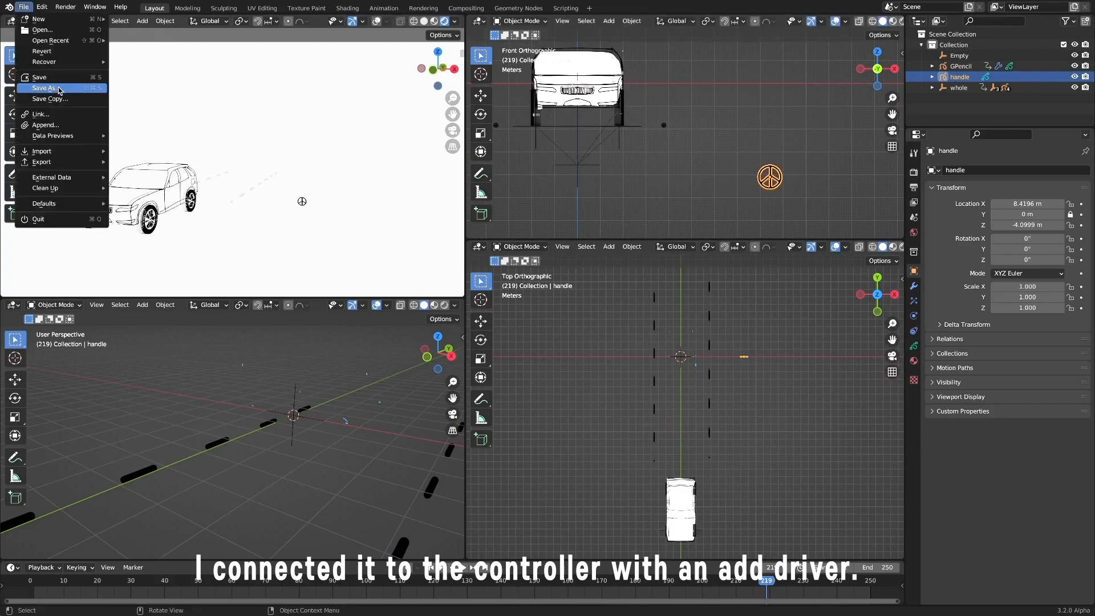
Add a lattice with resolution 3 × 22 × 2 and scale it to enclose the lane lines.
click(1018, 170)
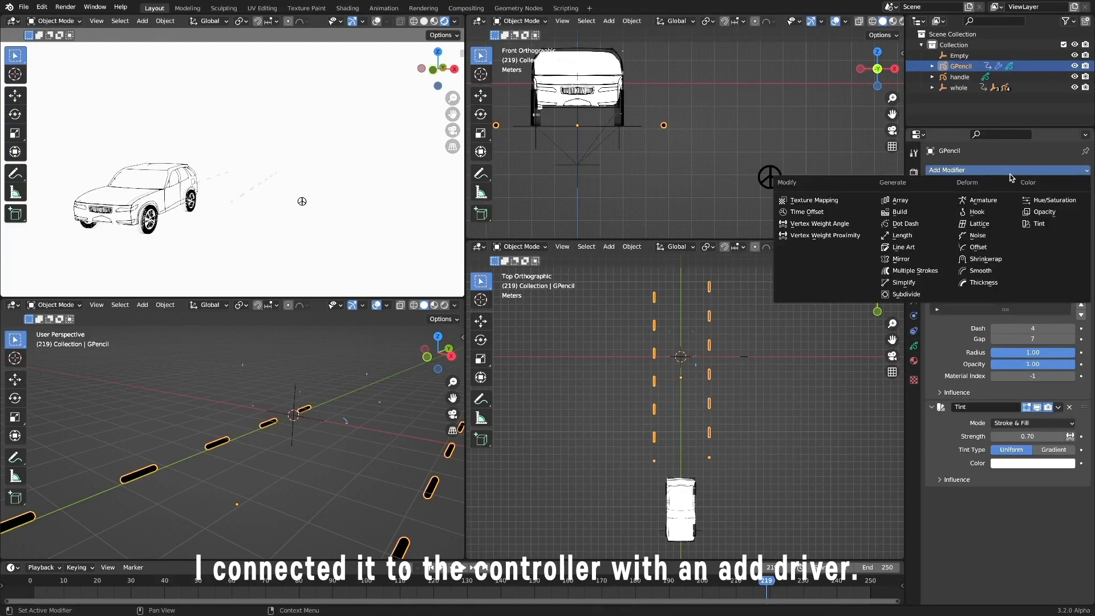
key(shift+a)
click(758, 339)
key(s)
click(751, 354)
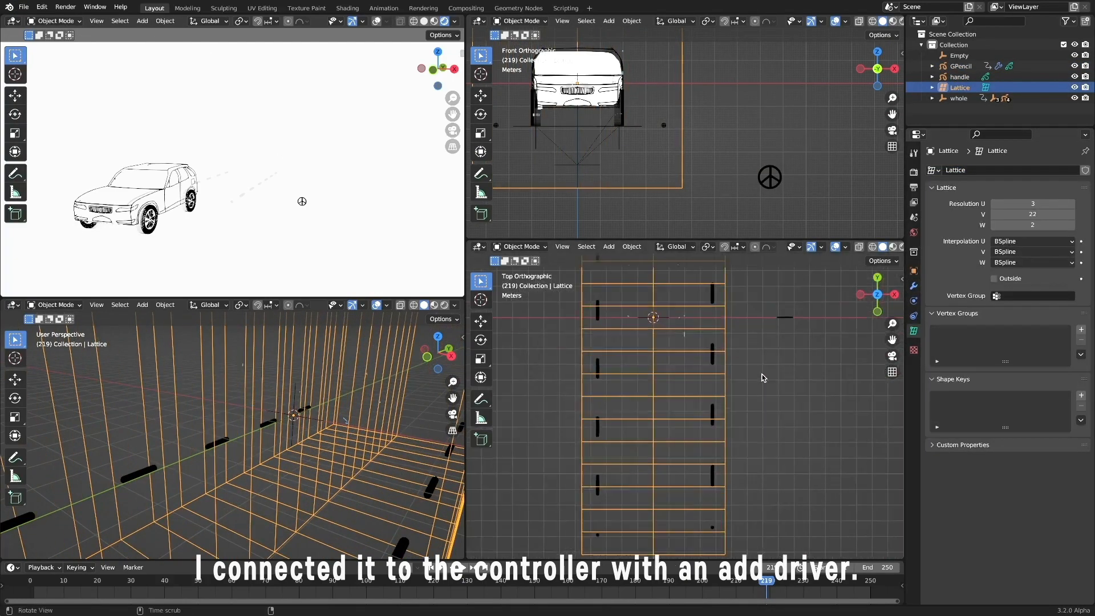
Add a Simple Deform modifier bending the lattice about Y, with a new empty named band_center as its origin.
click(1004, 170)
click(996, 282)
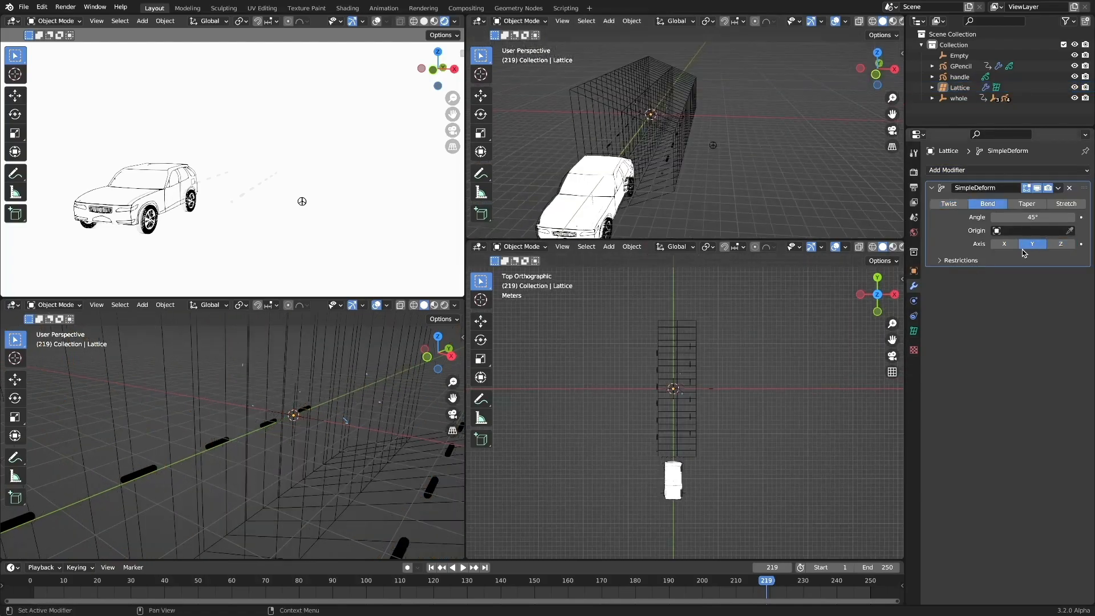
key(shift+a)
mouse_move(726, 324)
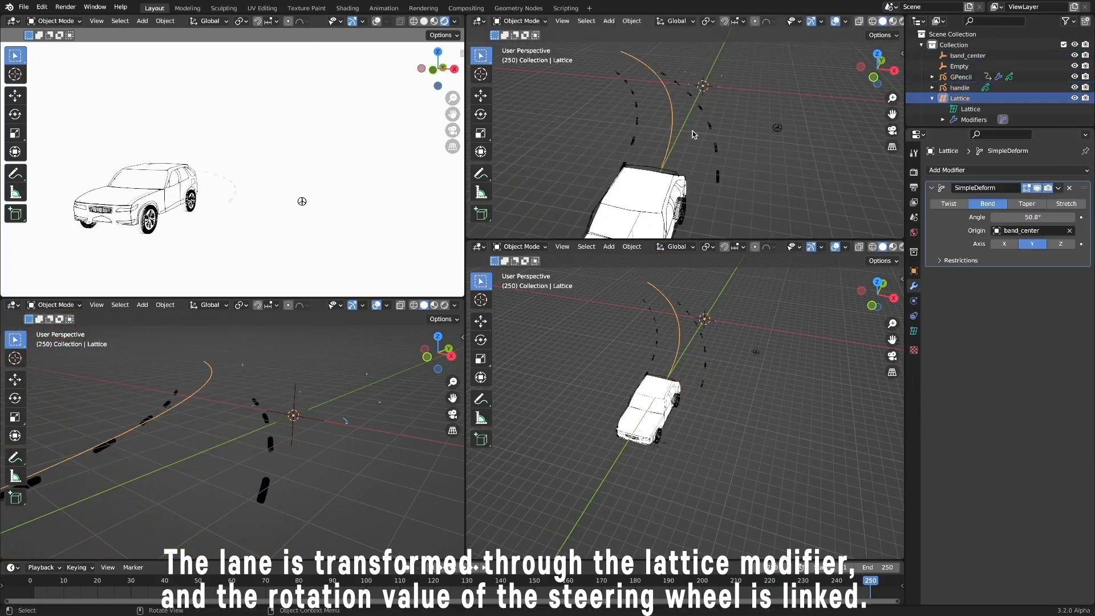
Save the file and select the steering-wheel handle at the first frame.
click(24, 7)
click(65, 80)
click(753, 186)
middle_drag(756, 220, 769, 165)
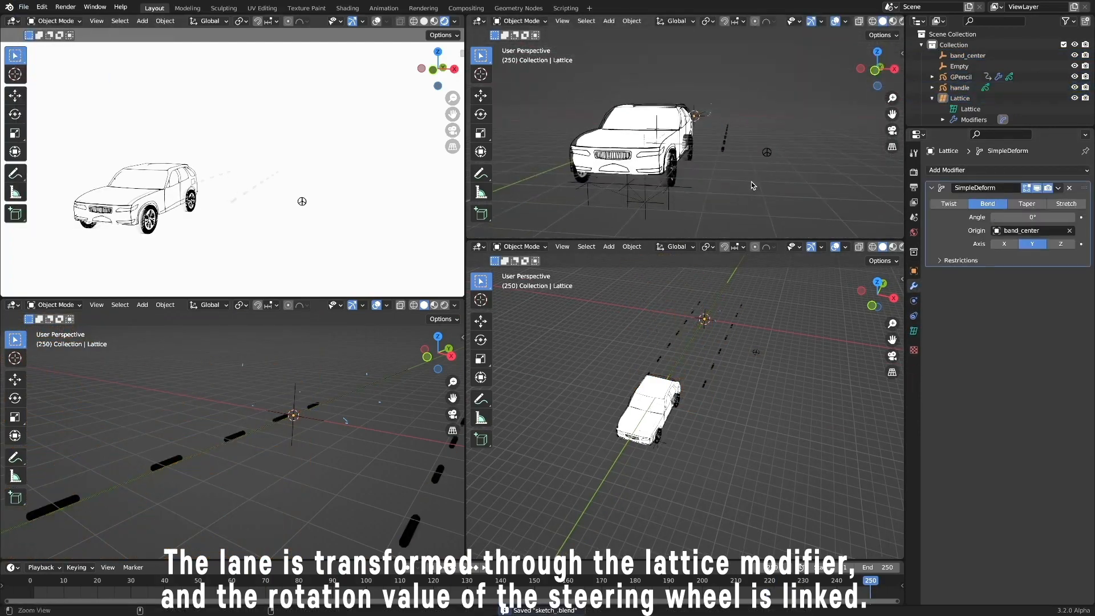
key(space)
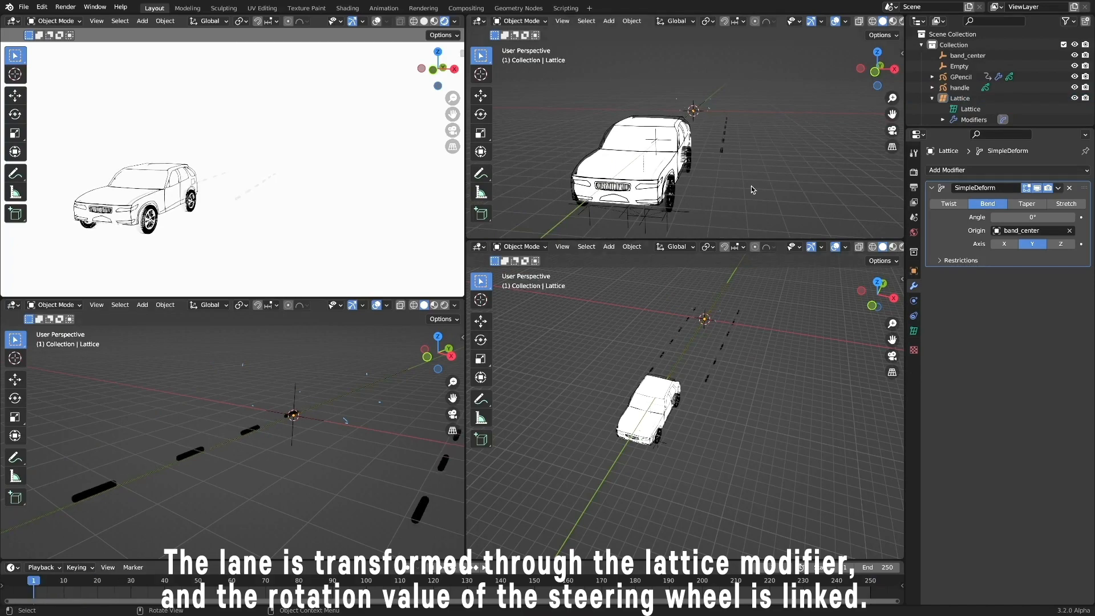
click(960, 88)
click(12, 568)
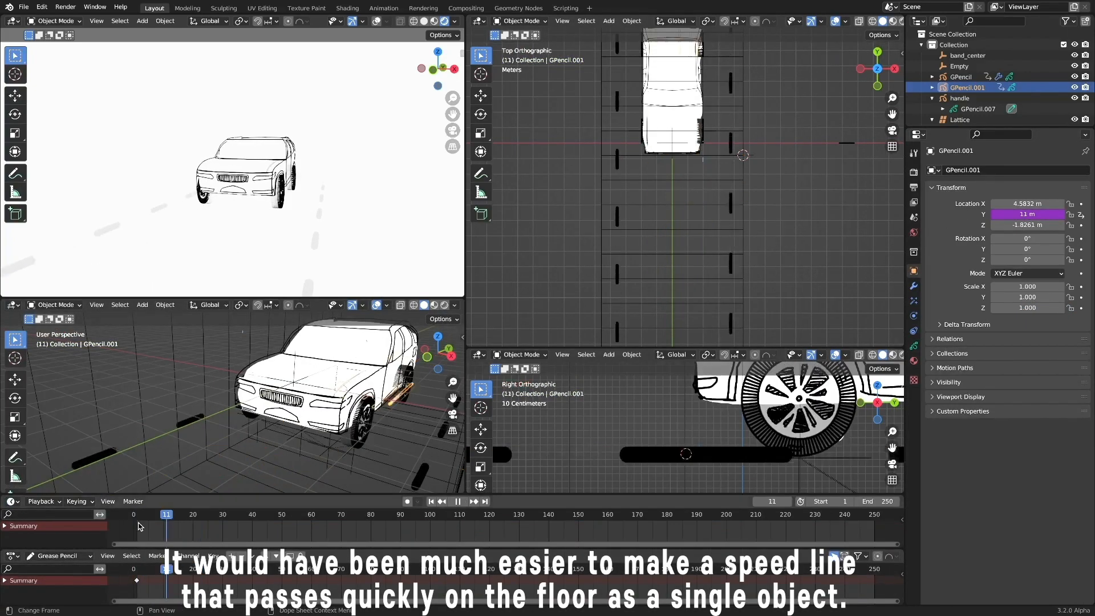
Drive the speed lines' Y location with a frame*10 expression and advance a few frames to check their travel.
double_click(1037, 215)
key(Return)
double_click(1037, 214)
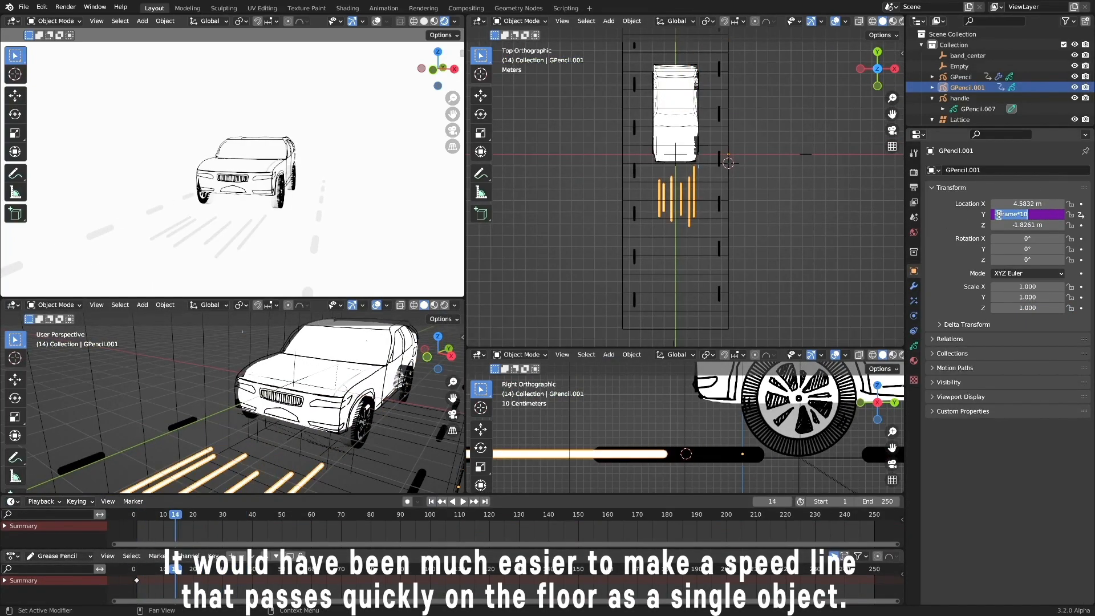
key(Return)
key(Right)
key(Right)
key(Right)
key(Right)
Adjust the number at the end of the speed lines' Y location expression, entering 70.
double_click(1043, 215)
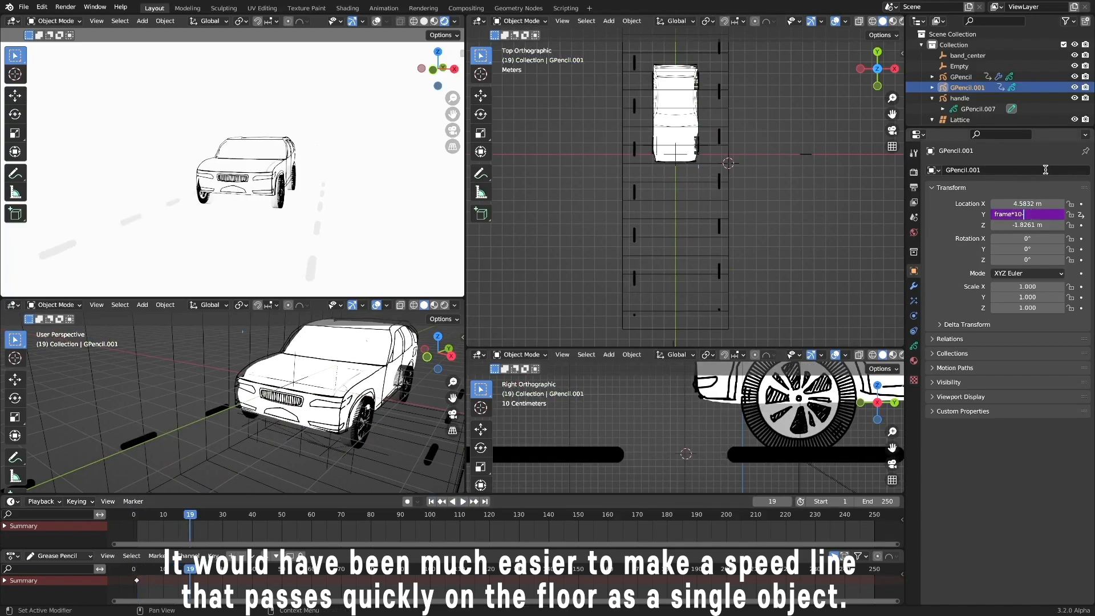
key(BackSpace)
key(BackSpace)
text(70)
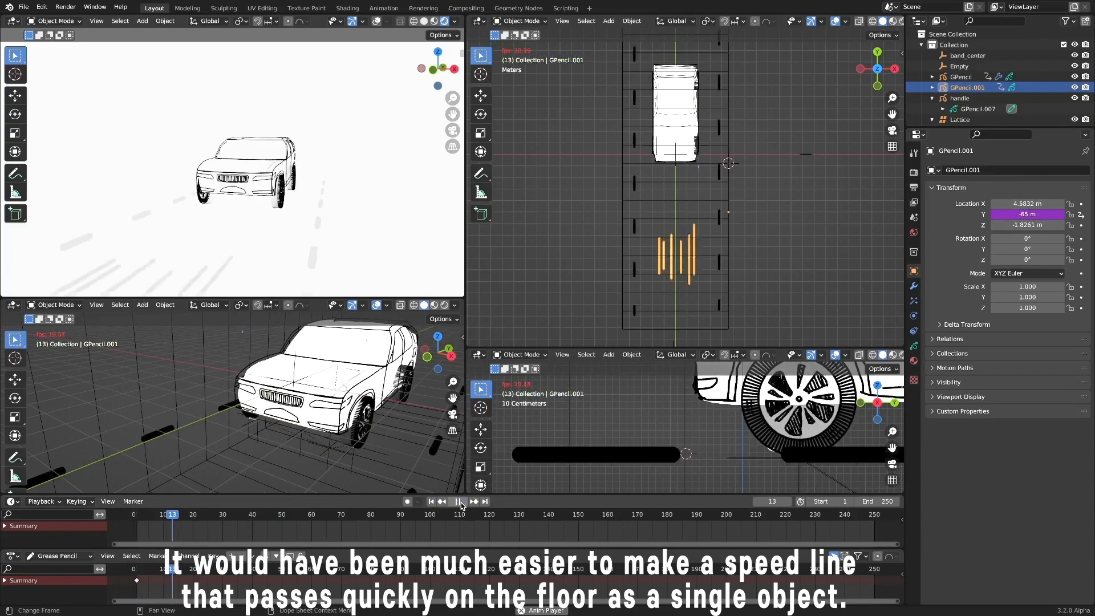
Duplicate the speed lines in the top view and place the copy beside the originals.
ctrl+alt+drag(812, 265, 761, 266)
click(760, 267)
click(687, 222)
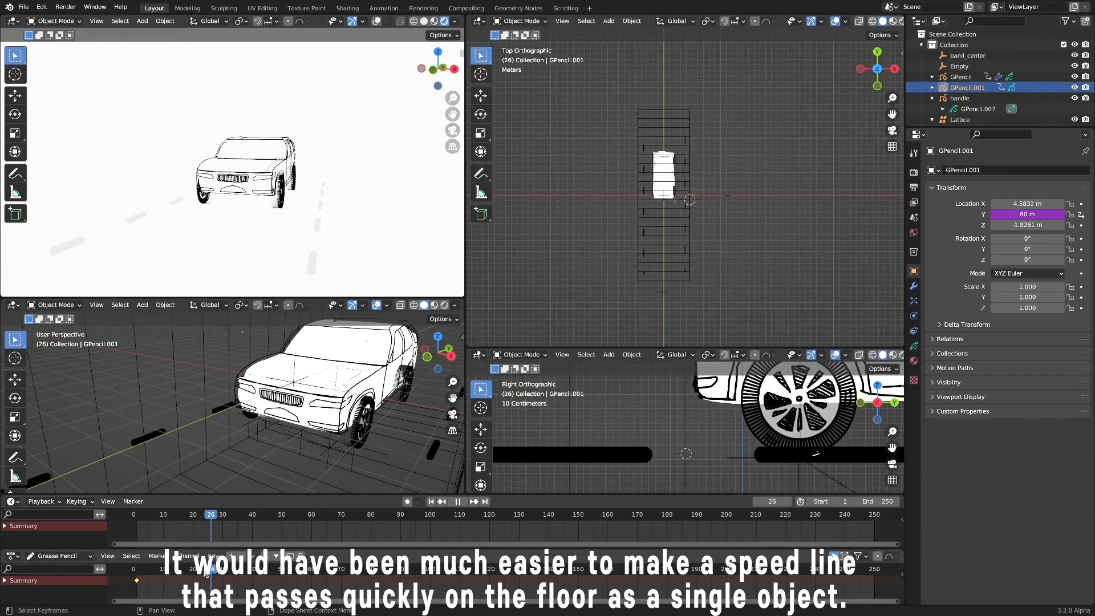
click(722, 215)
key(Left)
key(Left)
click(706, 280)
shift+middle_drag(706, 280, 704, 236)
key(shift+d)
key(g)
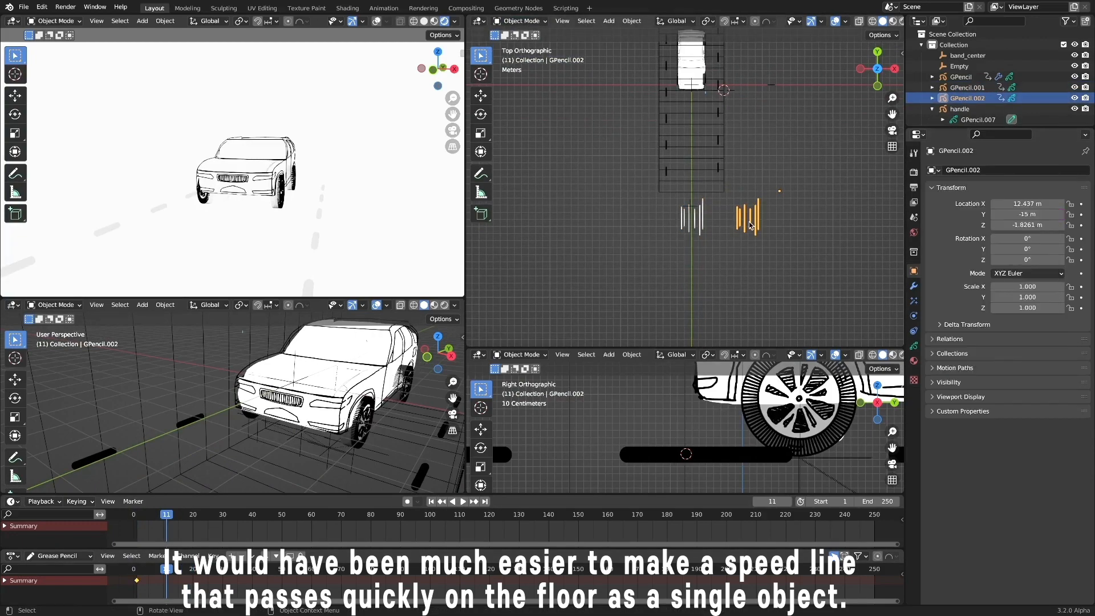
Rearrange strokes of the copied speed lines and drive the copy's Y location with the expression #frame*5-70.
key(ctrl+Tab)
key(Tab)
drag(675, 263, 715, 290)
key(g)
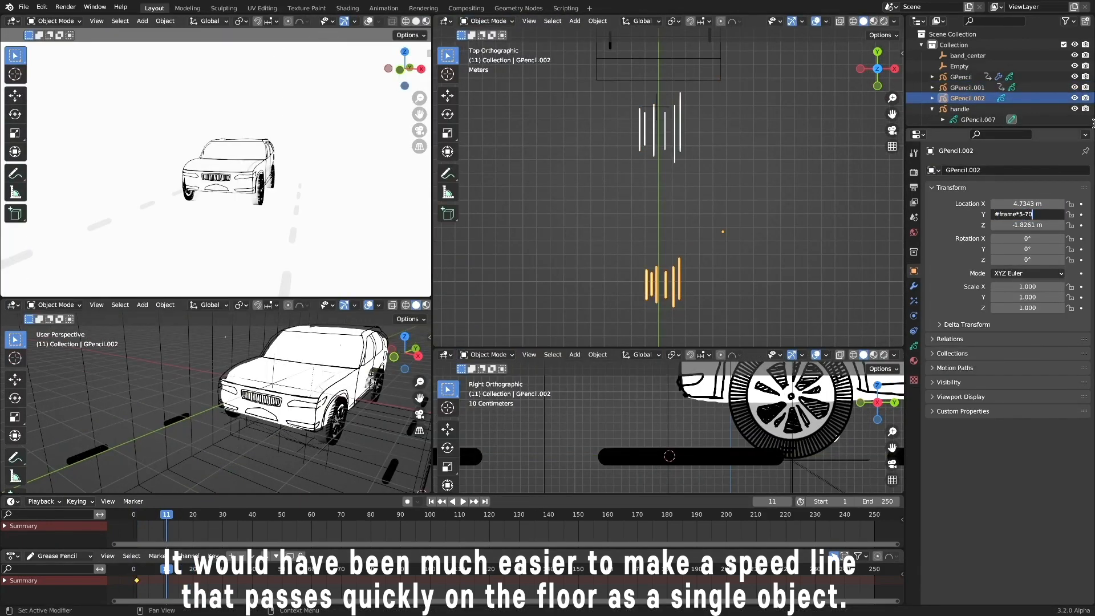
key(Return)
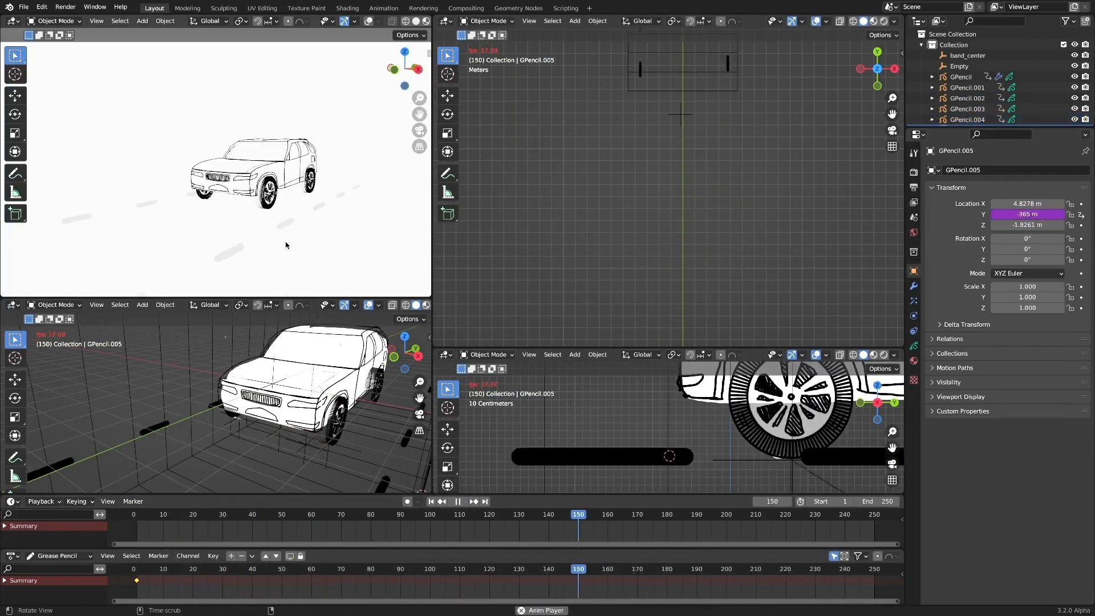
Enter a driver expression for the Y location of the newest speed-line copy, GPencil.006.
double_click(1027, 214)
text(#)
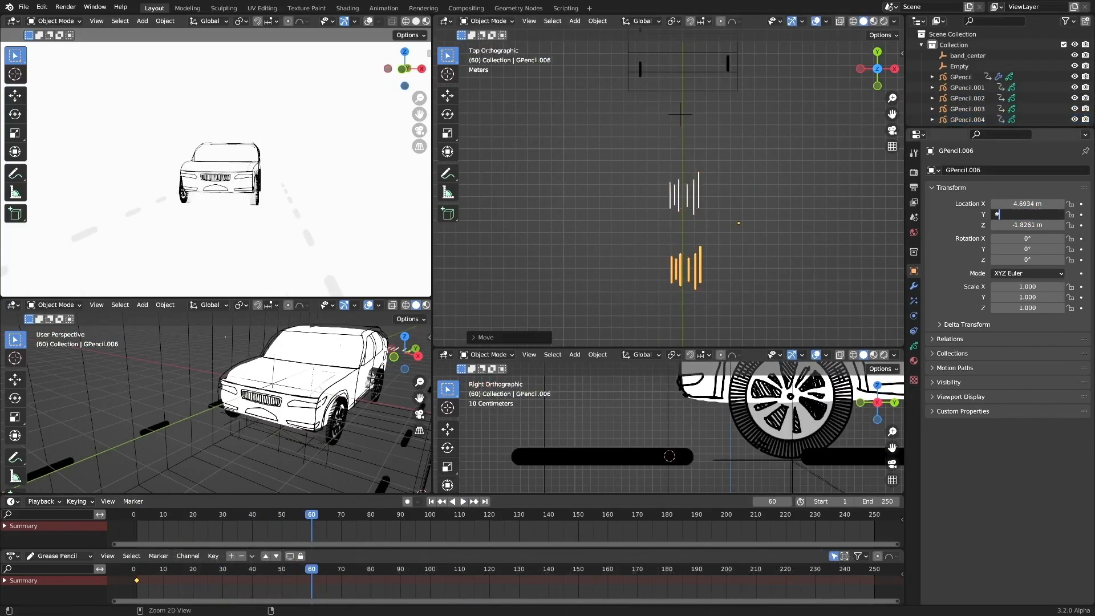
key(Return)
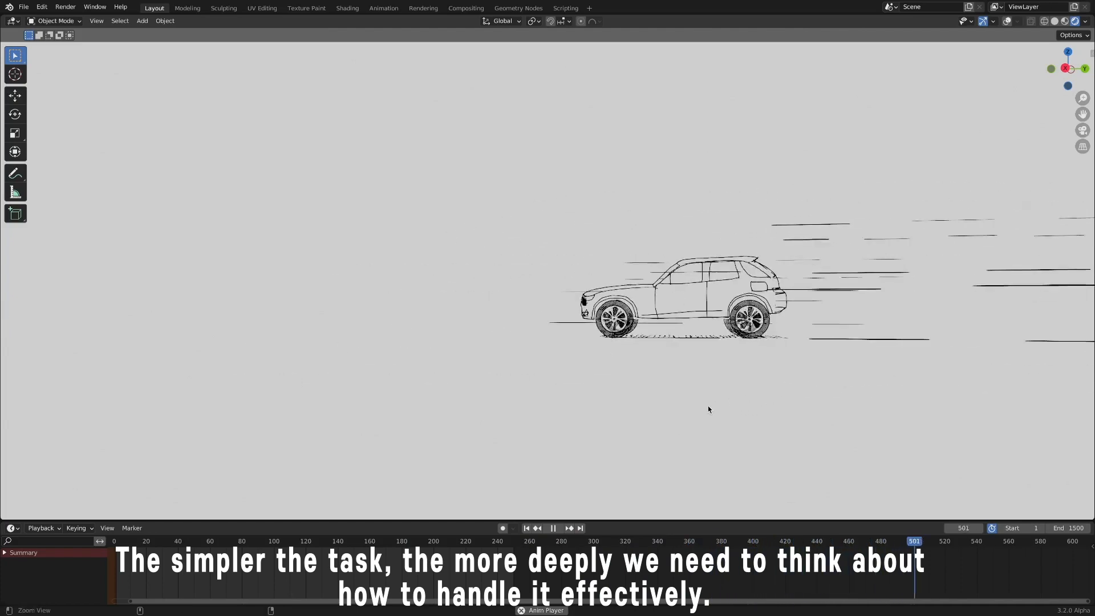
Move the steering-wheel handle twice during playback, first from the side and again from the front, to reposition the car.
key(g)
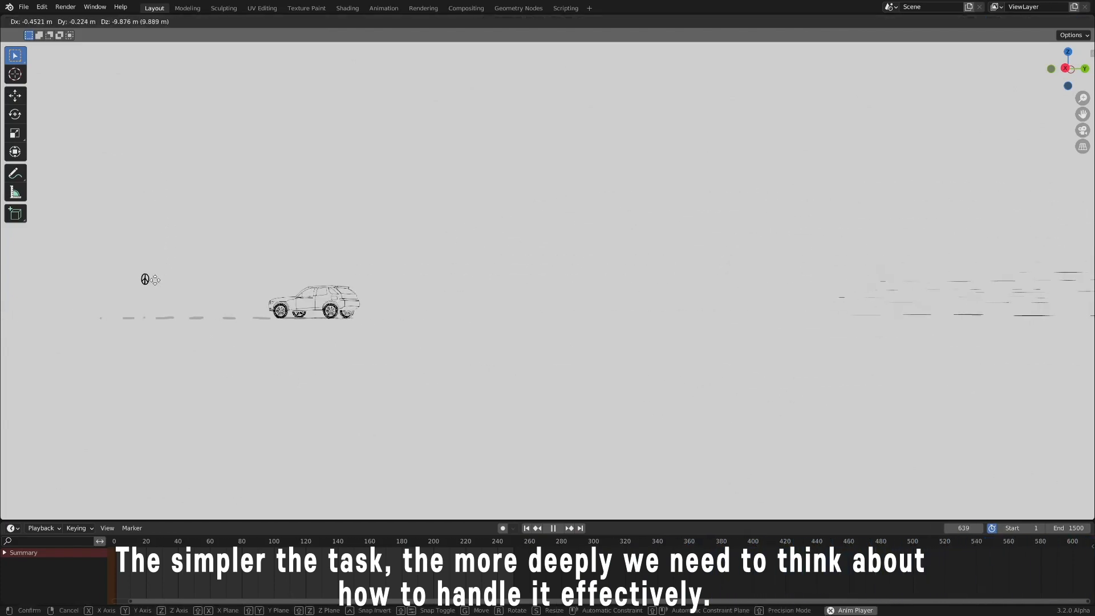
click(161, 282)
middle_drag(161, 285, 756, 365)
scroll(756, 364, down, 2)
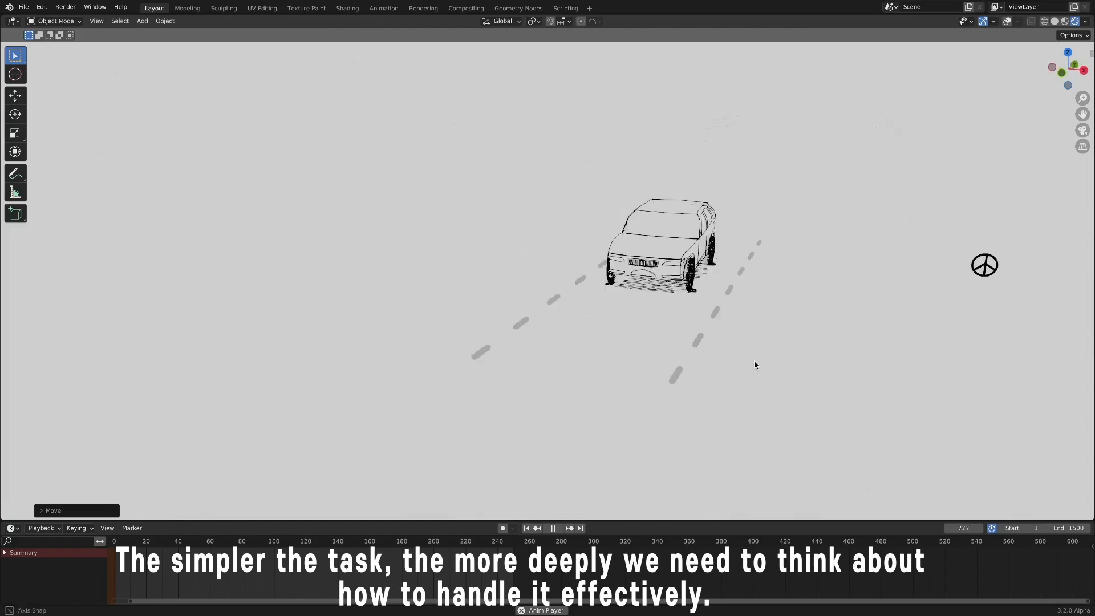
shift+middle_drag(921, 282, 759, 325)
click(819, 298)
key(g)
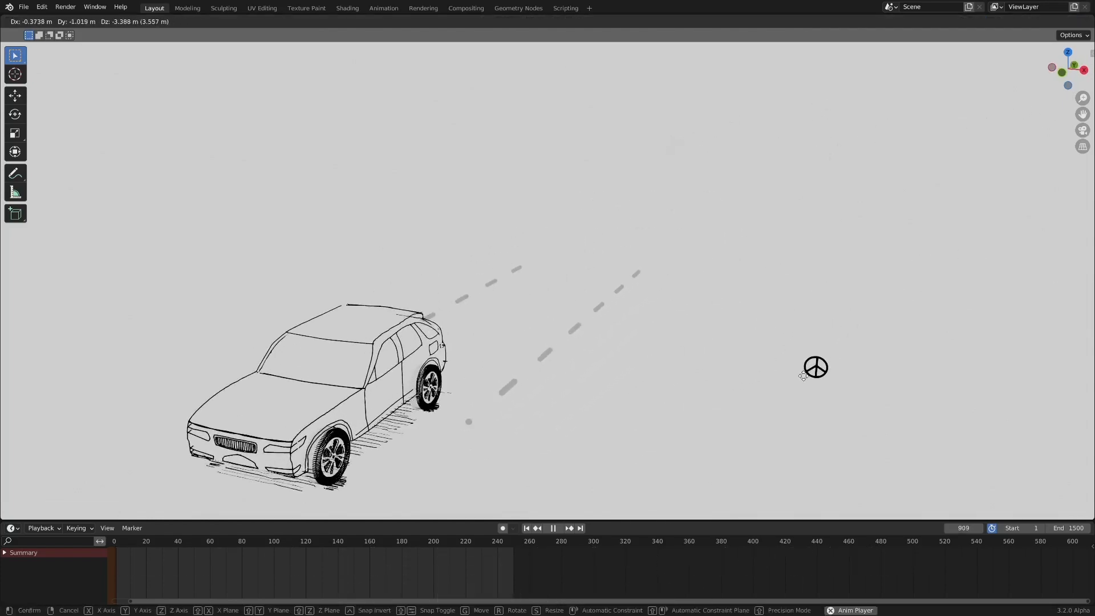
click(811, 370)
Rotate the steering-wheel handle to bend the road, clear its rotation, and move the handle to shift the car back.
shift+middle_drag(632, 370, 757, 274)
key(r)
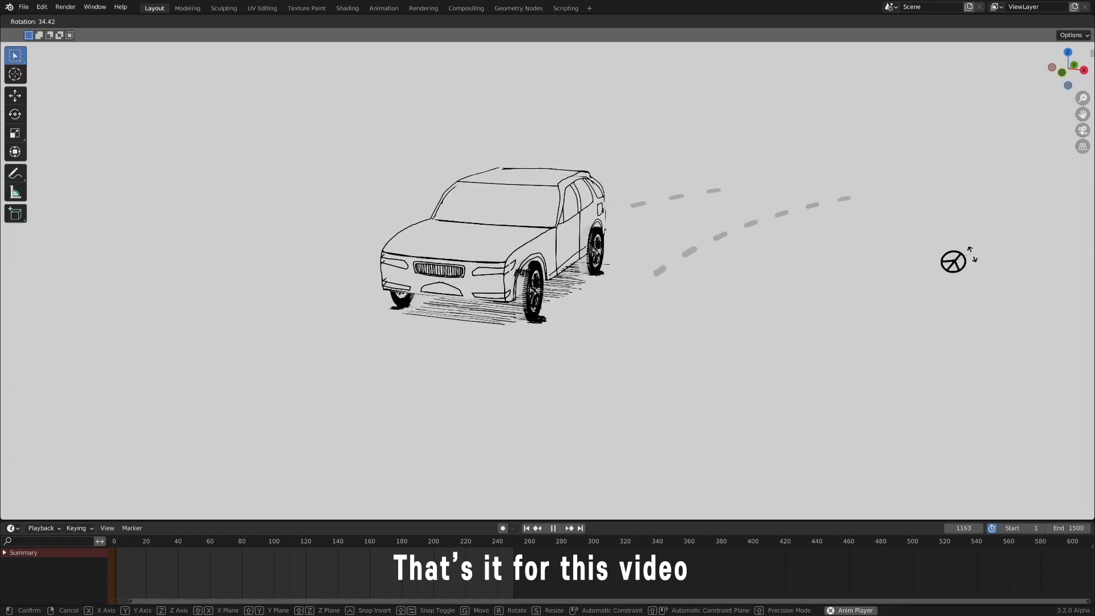
click(950, 246)
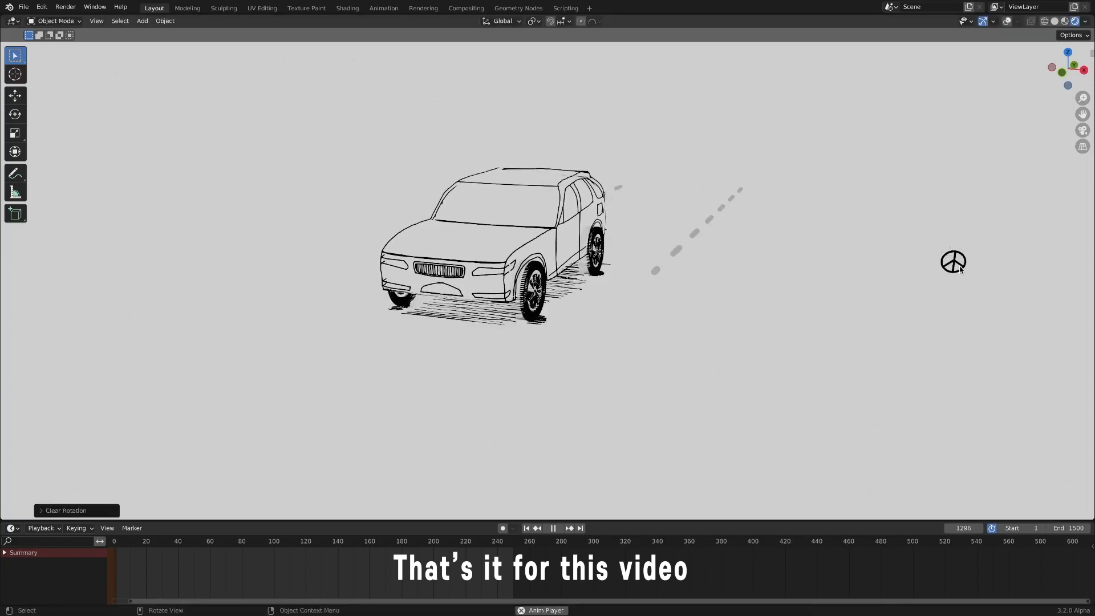
key(g)
click(982, 209)
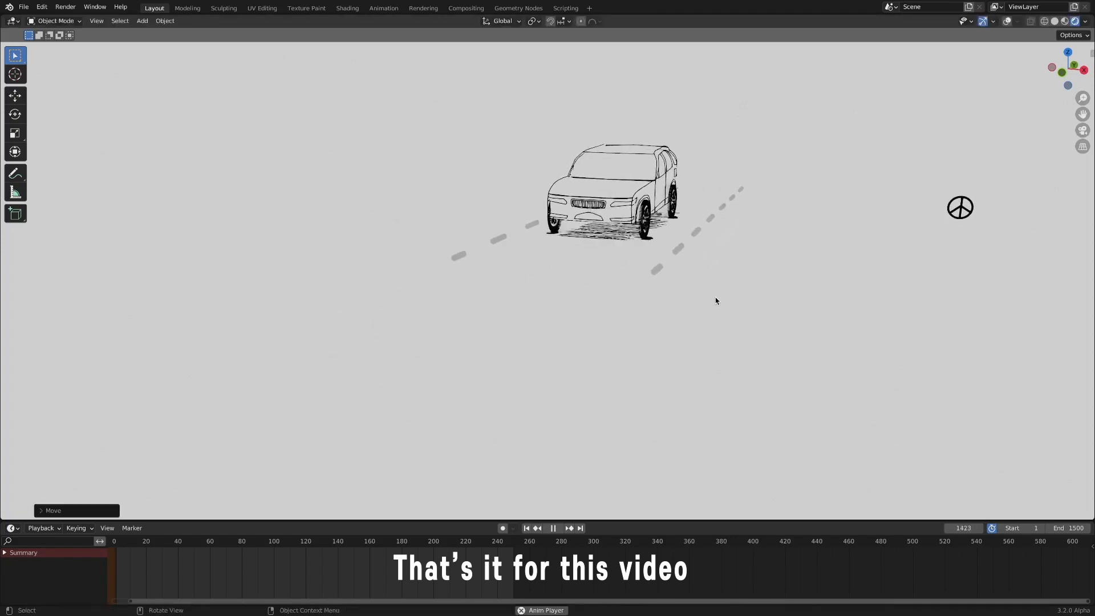
Steer both ways from a close front view by rotating the steering-wheel handle, and clear its rotation.
mouse_move(716, 301)
middle_down()
mouse_move(609, 289)
mouse_move(733, 305)
middle_up()
scroll(608, 288, up, 2)
scroll(775, 332, down, 1)
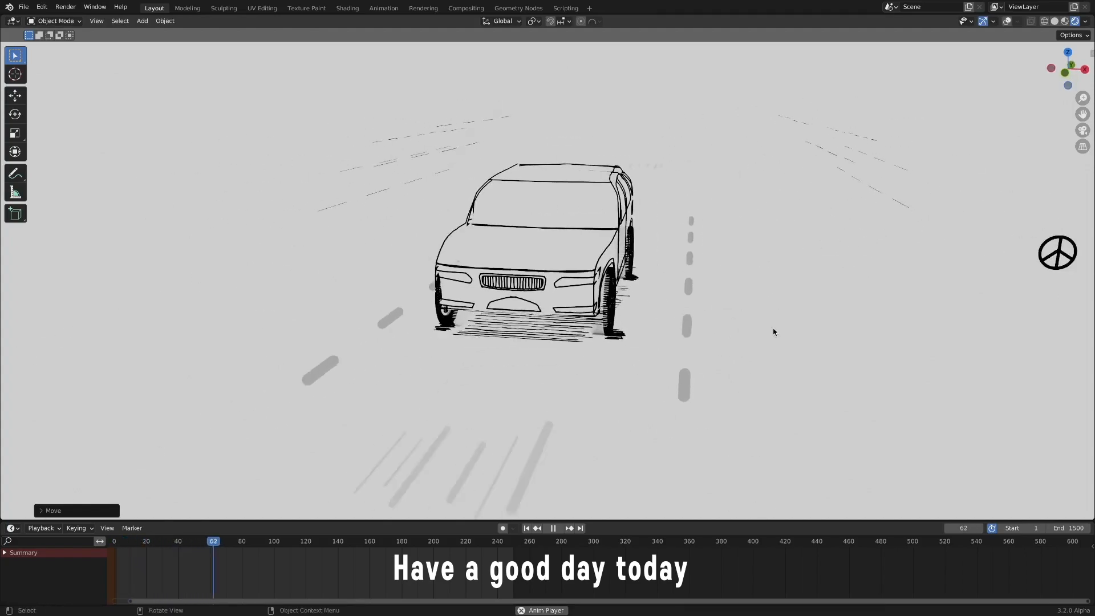
scroll(817, 331, down, 2)
middle_drag(817, 331, 777, 357)
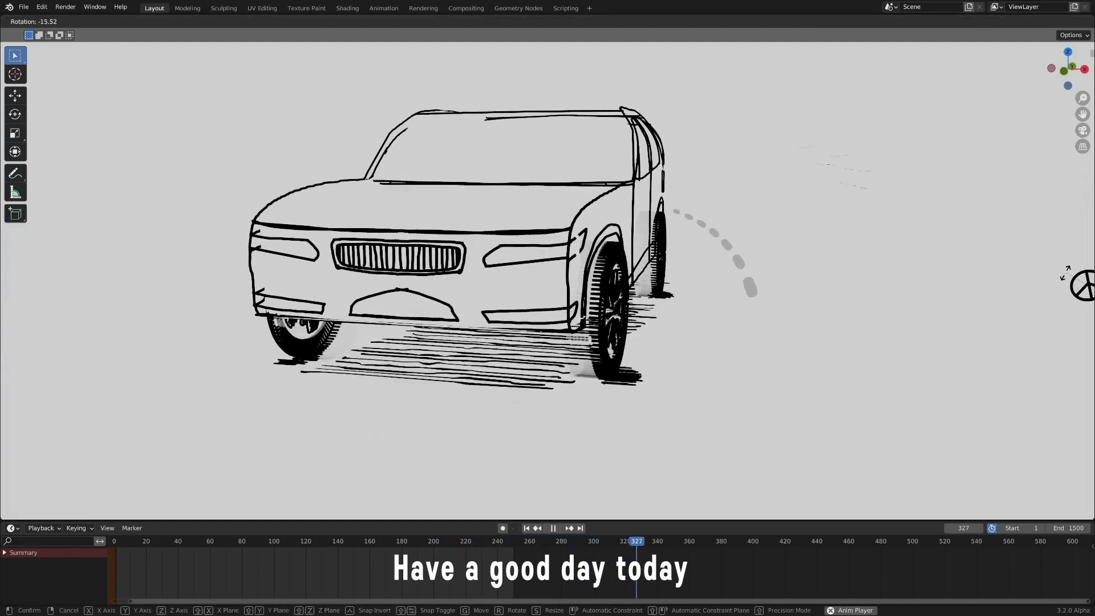
key(r)
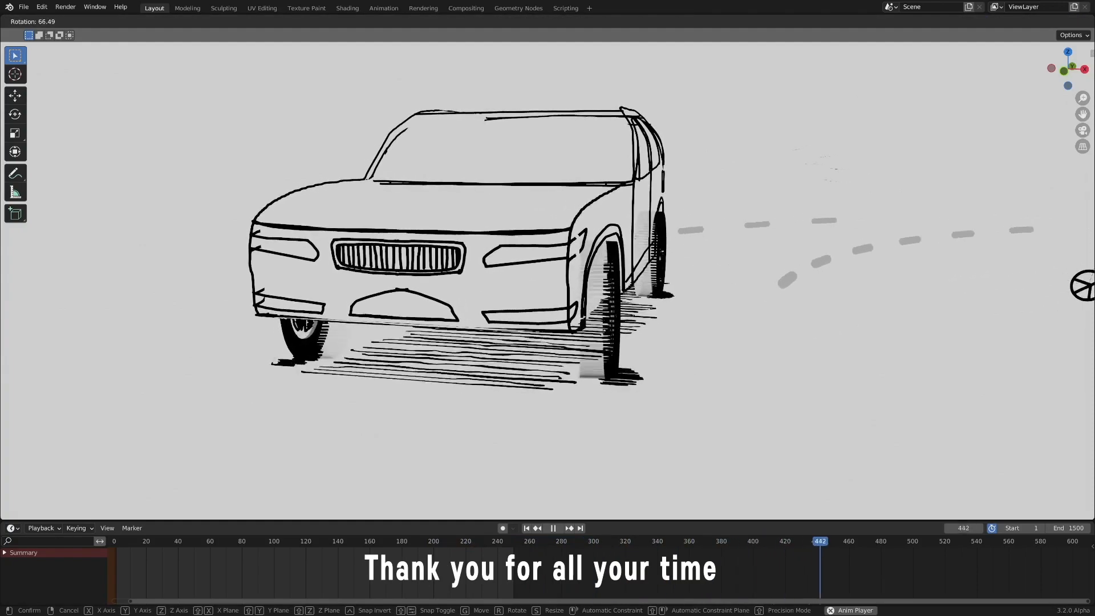
click(1085, 227)
key(alt+r)
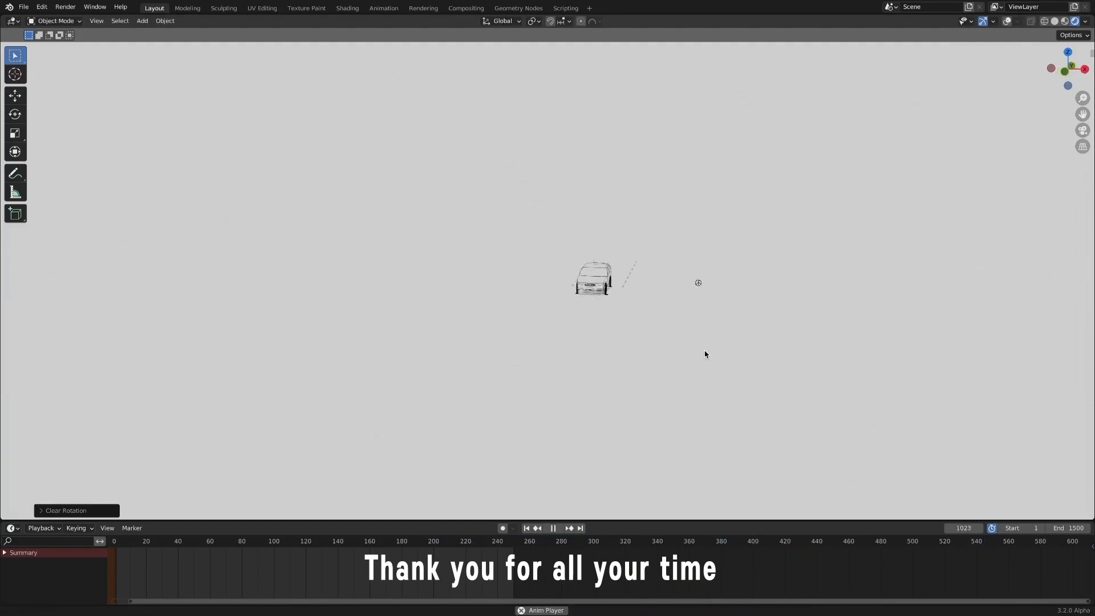
Move the steering-wheel handle twice in the side view to reposition the car during playback.
middle_drag(742, 328, 616, 319)
key(g)
click(685, 331)
key(g)
click(711, 357)
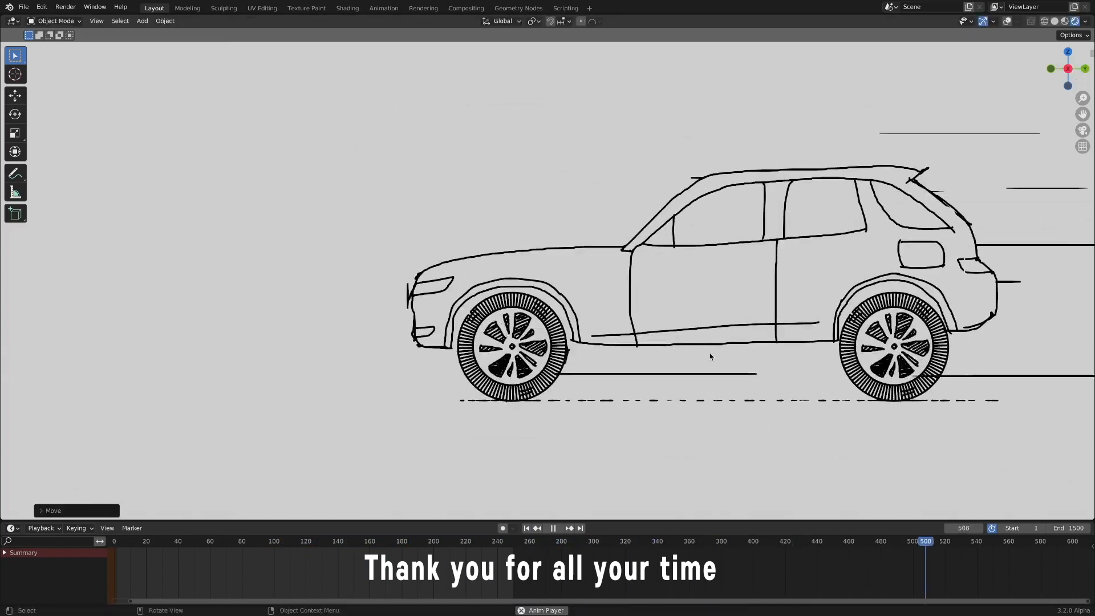
Rotate the steering-wheel handle from raised views of the car to steer it while the animation plays.
middle_drag(712, 357, 751, 297)
key(KP_7)
key(r)
click(814, 351)
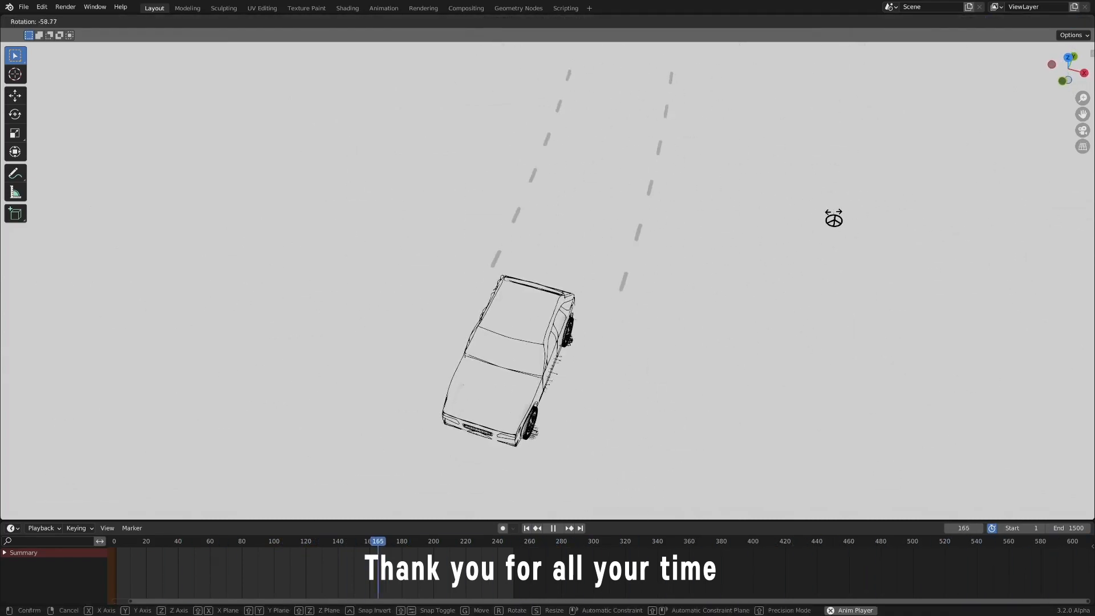
click(807, 211)
middle_drag(622, 388, 621, 360)
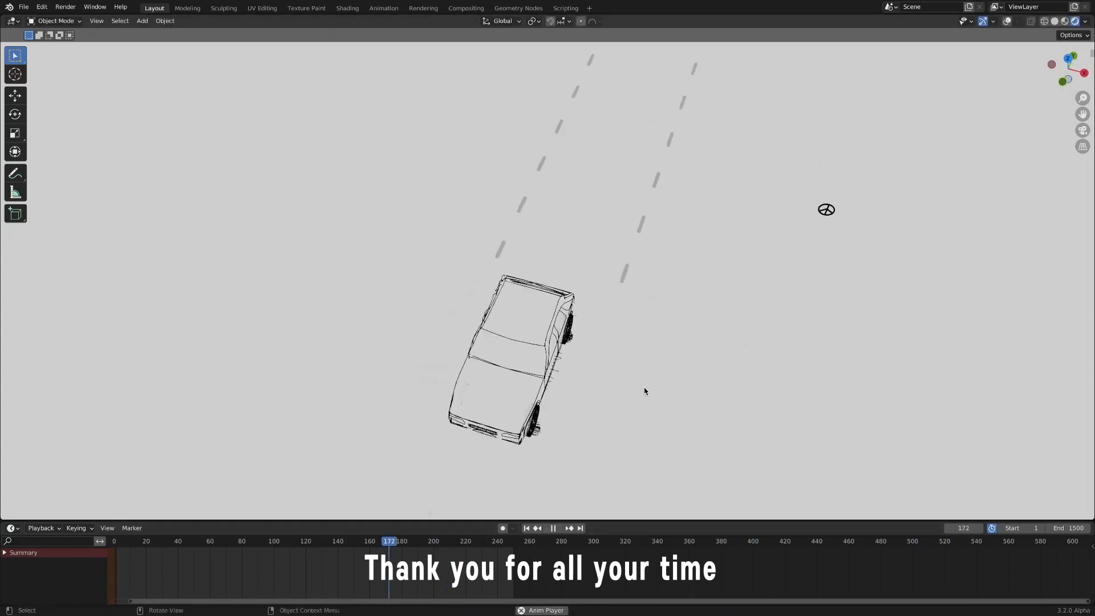